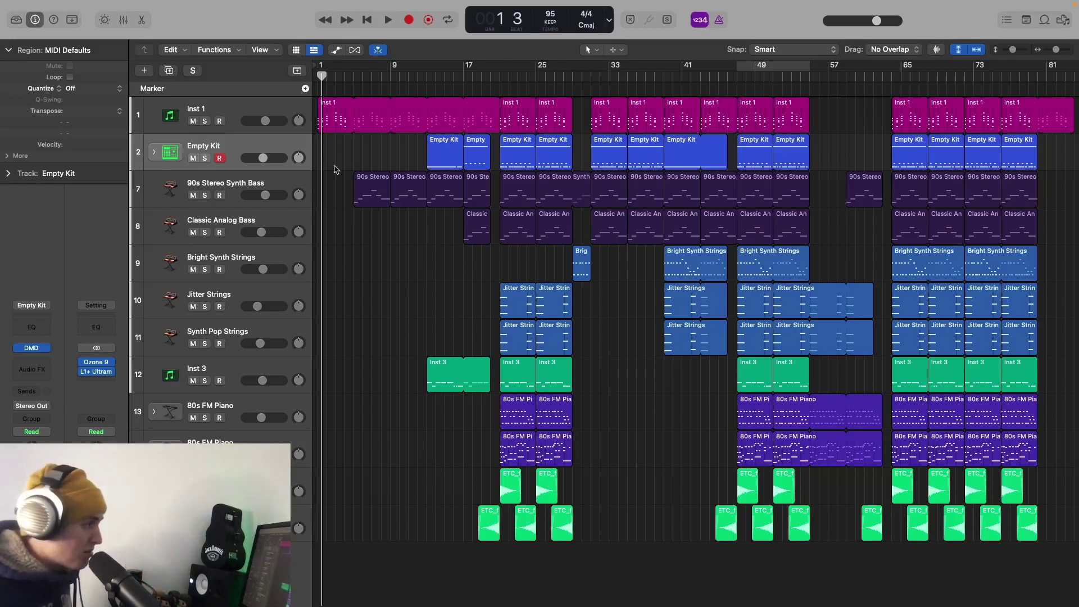
Solo the Inst 1 track and listen to its opening bars from bar 1
left_click(319, 74)
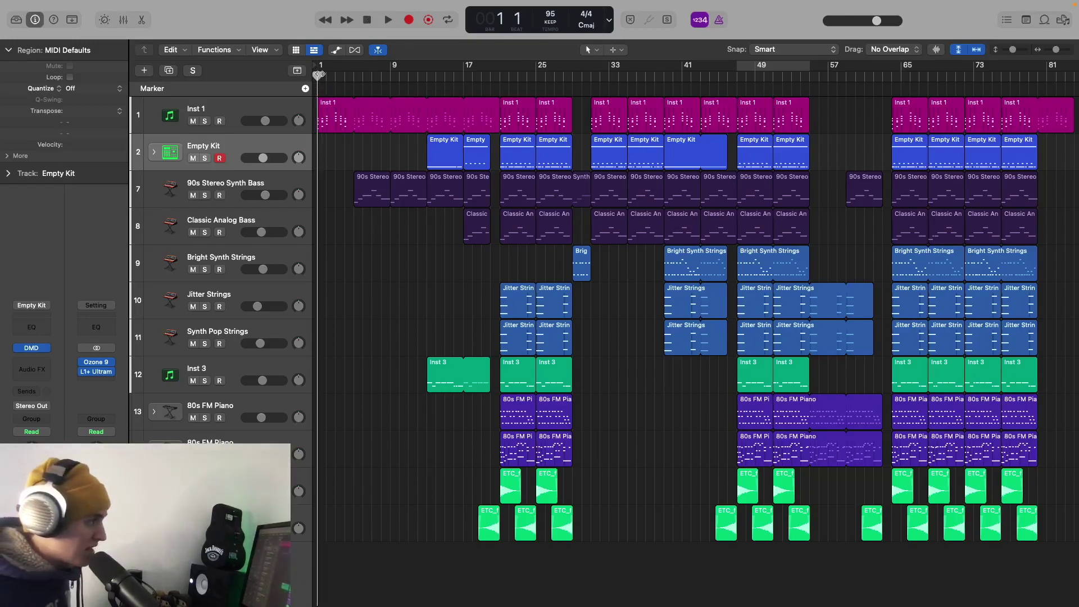
key("super+Right")
key("super+Right")
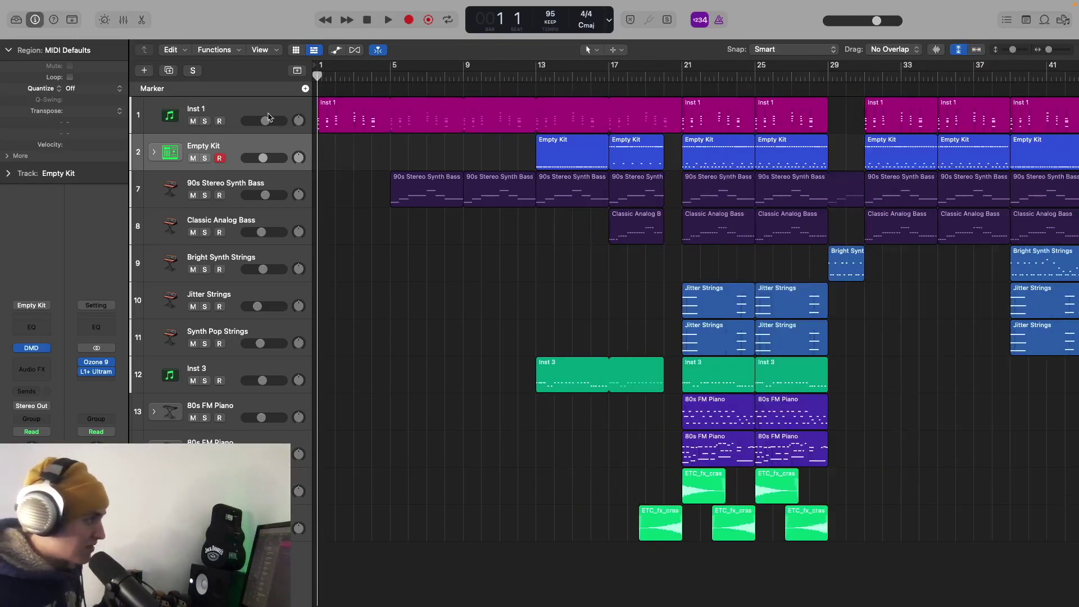
left_click(204, 122)
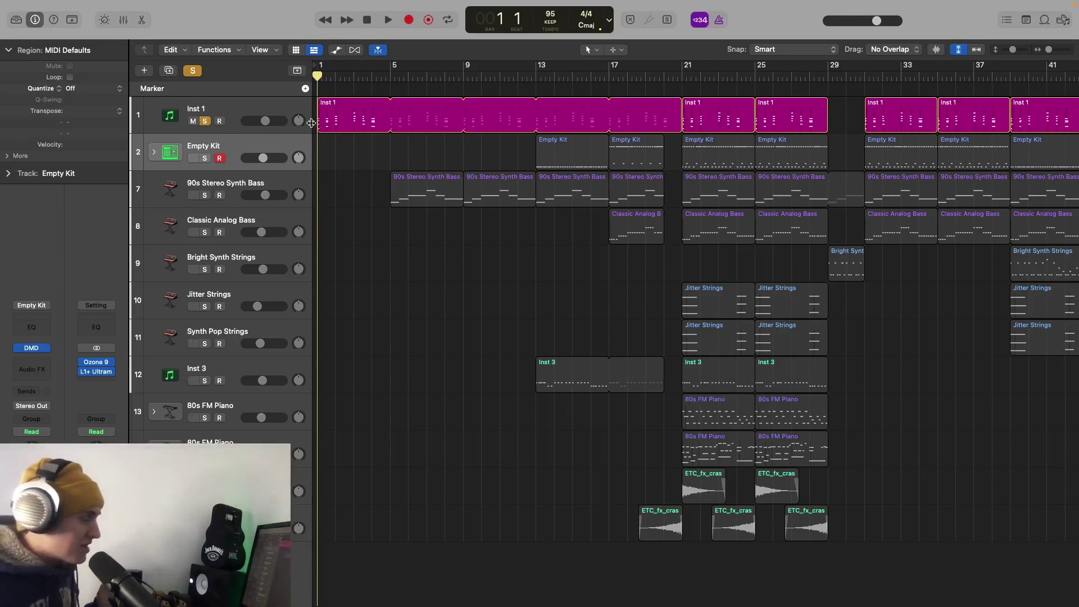
left_click(248, 113)
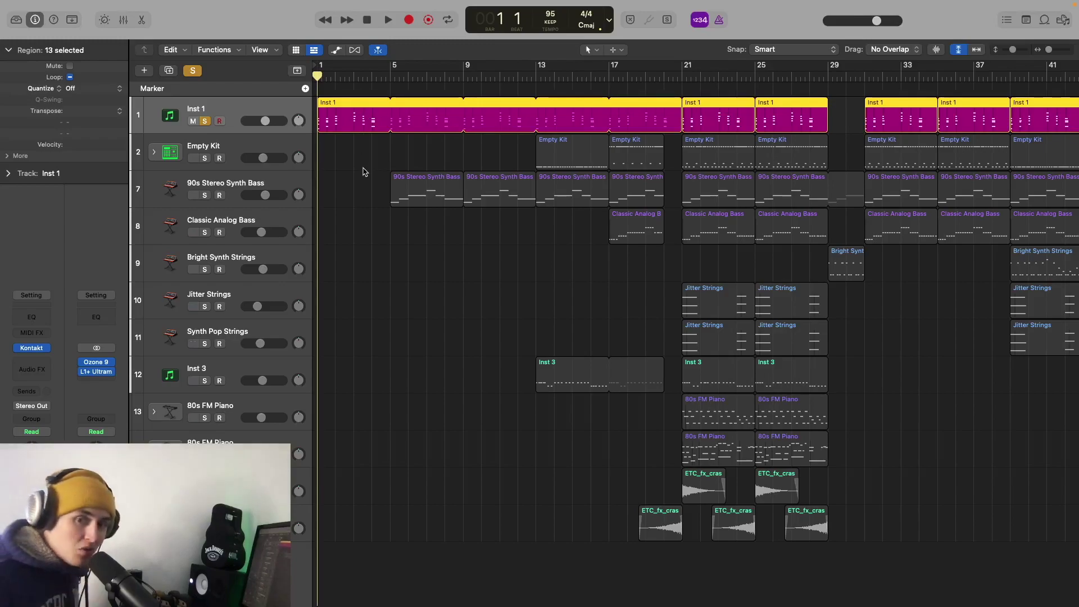
key("space")
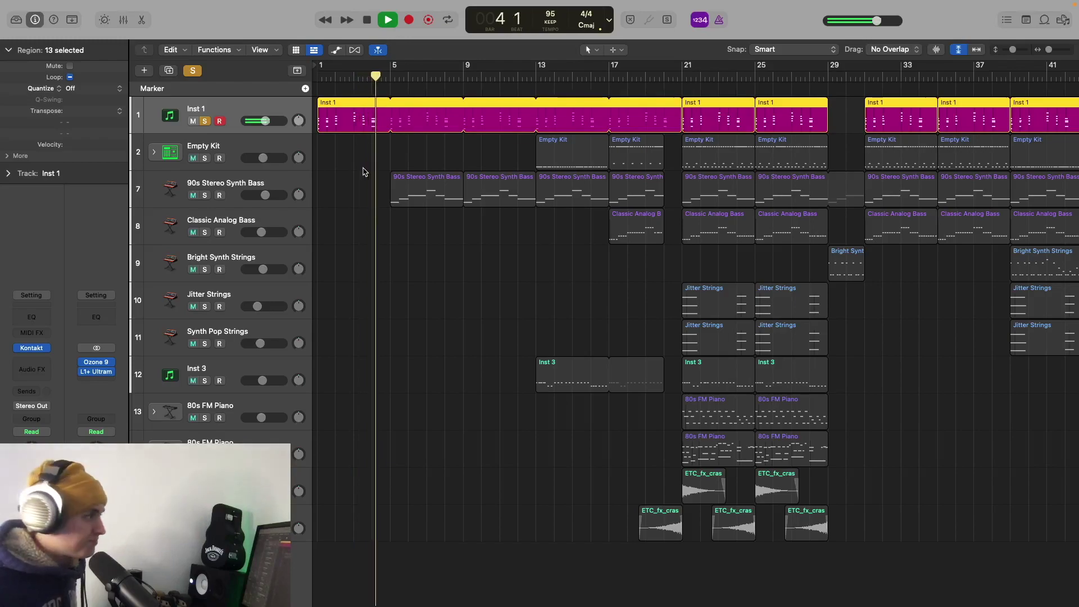
key("space")
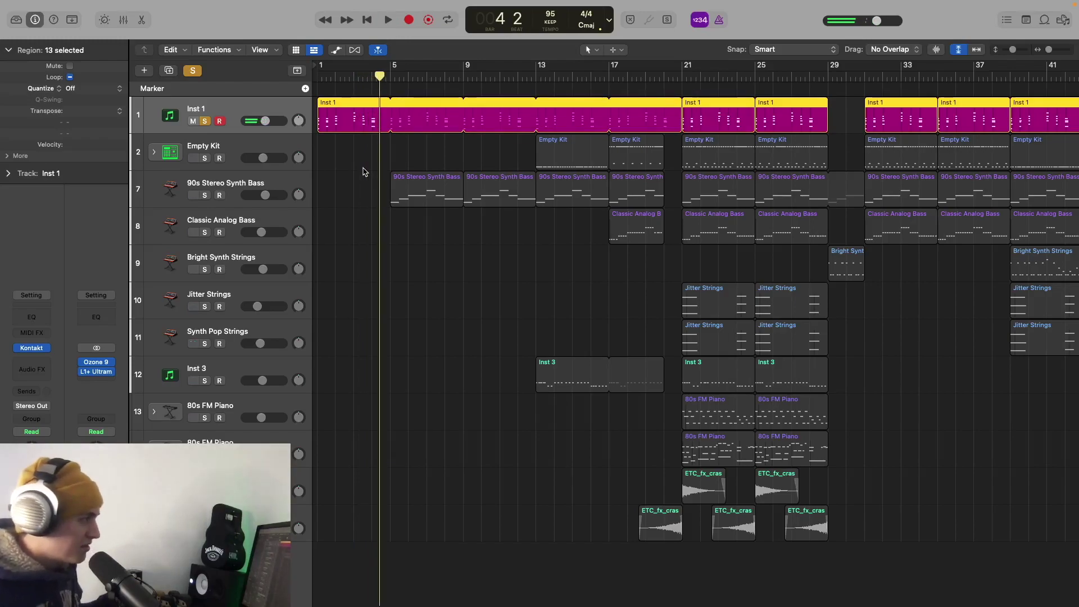
Open the first Inst 1 region in the Piano Roll and enlarge the editor to show its chord notes
double_click(365, 134)
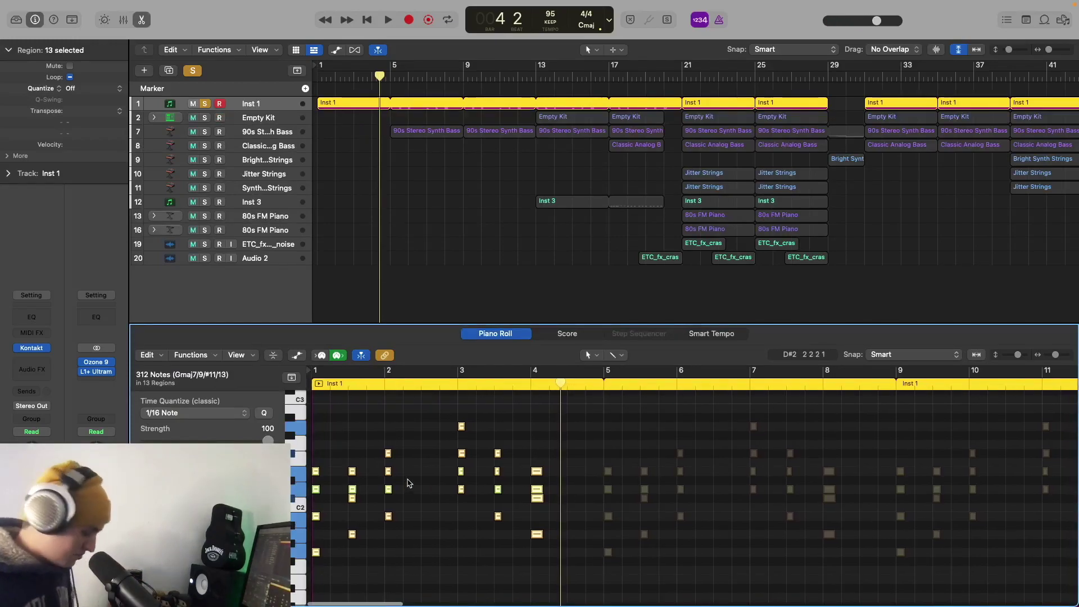
key("super+Down")
key("super+Down")
key("super+Down")
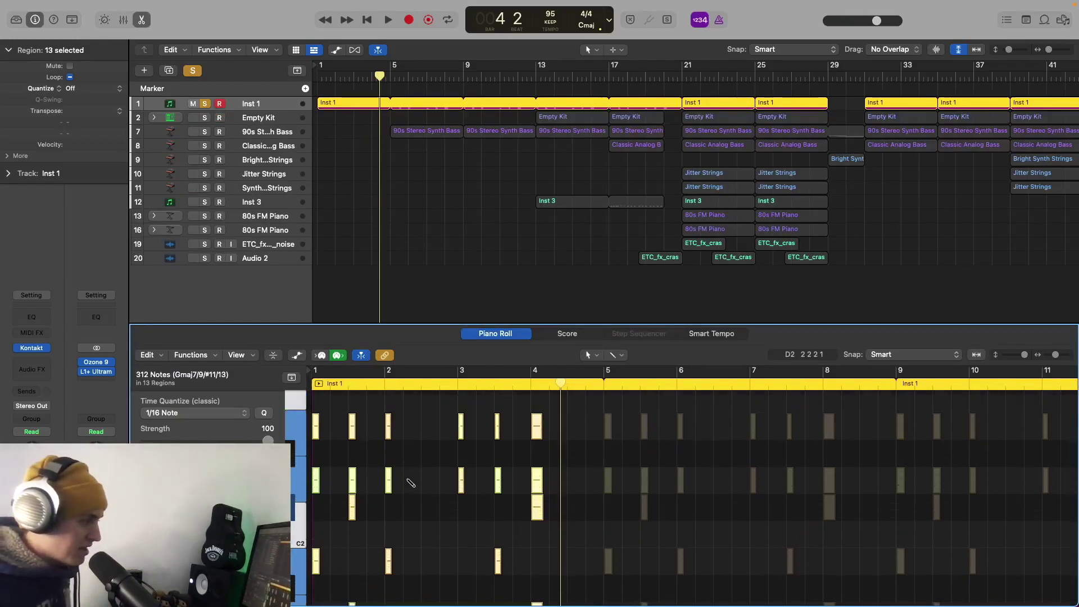
key("super+Right")
key("super+Up")
key("super+Up")
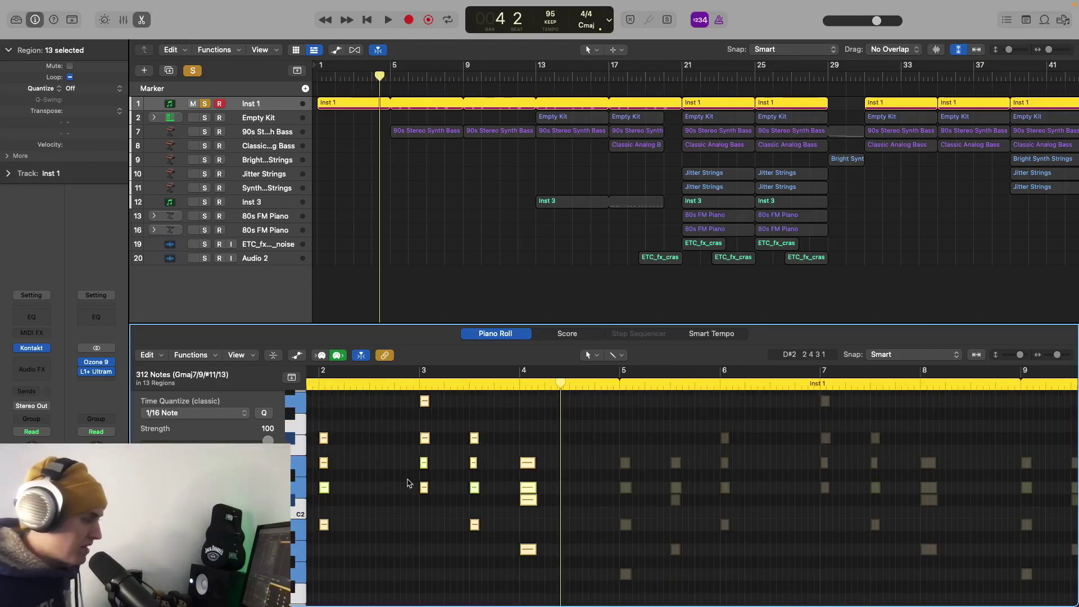
left_click_drag(449, 324, 441, 117)
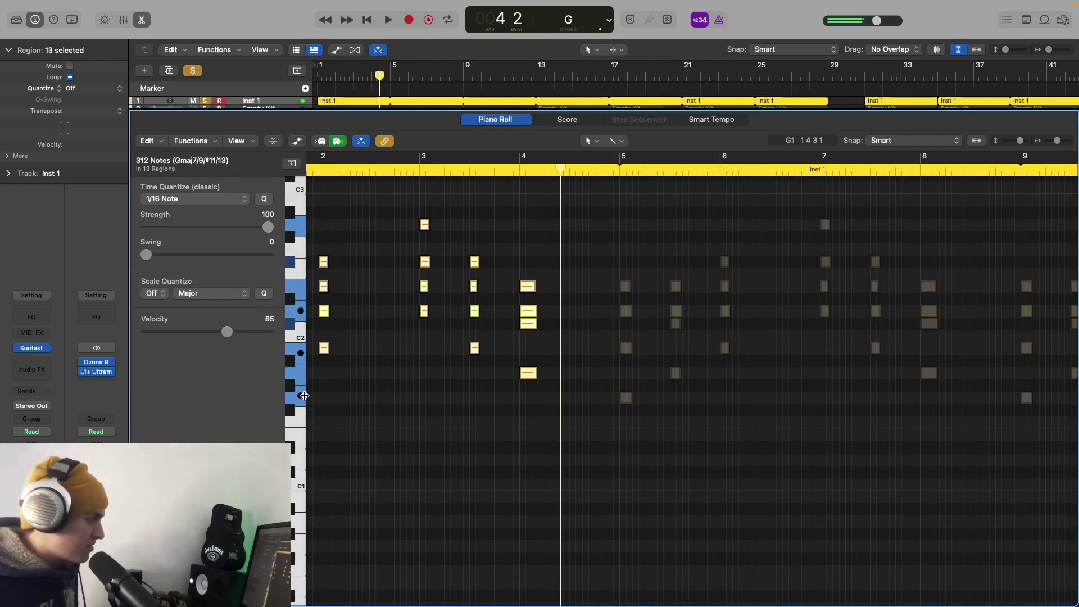
Examine the notes of the chord at bar 1, including D2, and close the Piano Roll
scroll(334, 349, "left", 5)
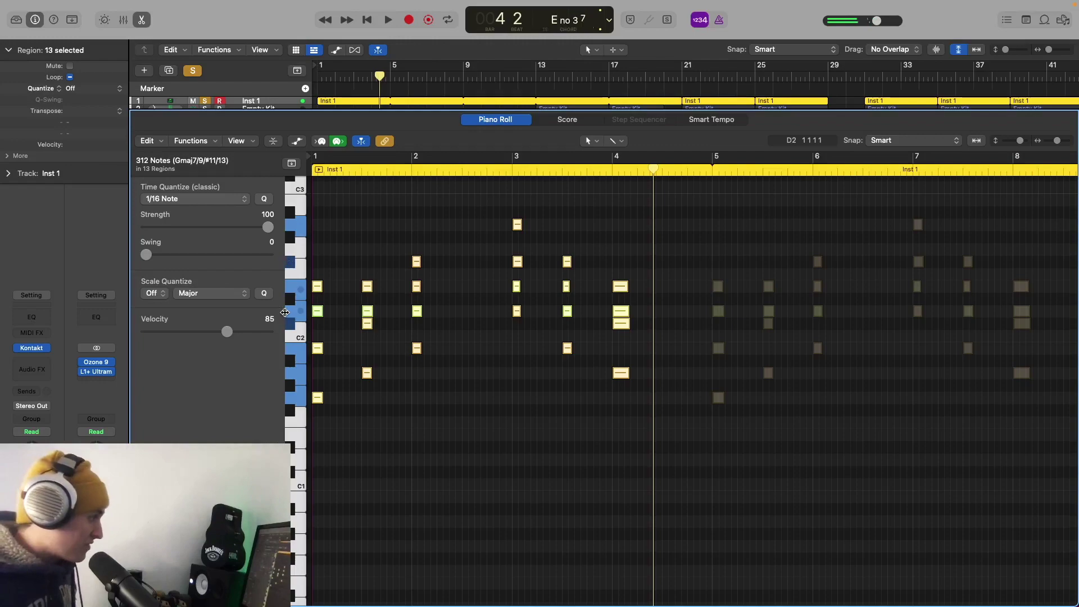
mouse_move(322, 316)
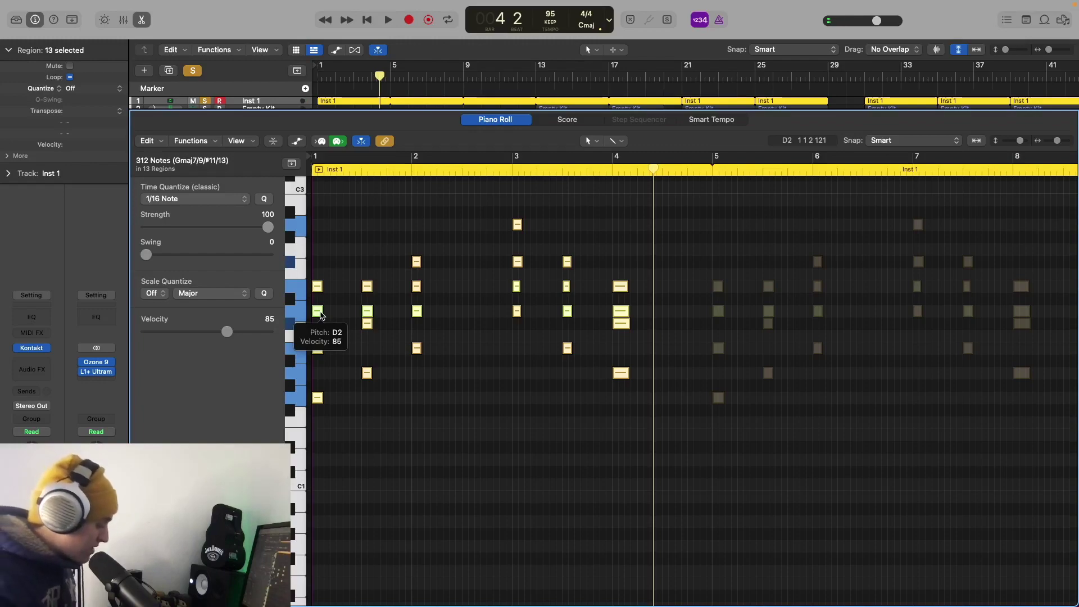
left_click(321, 316)
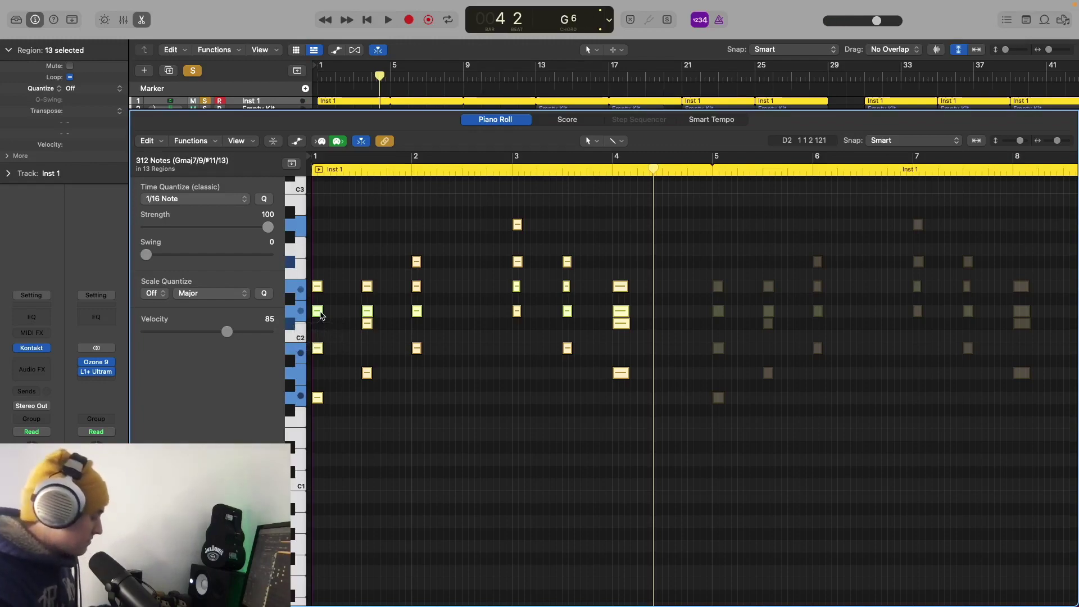
left_click(322, 316)
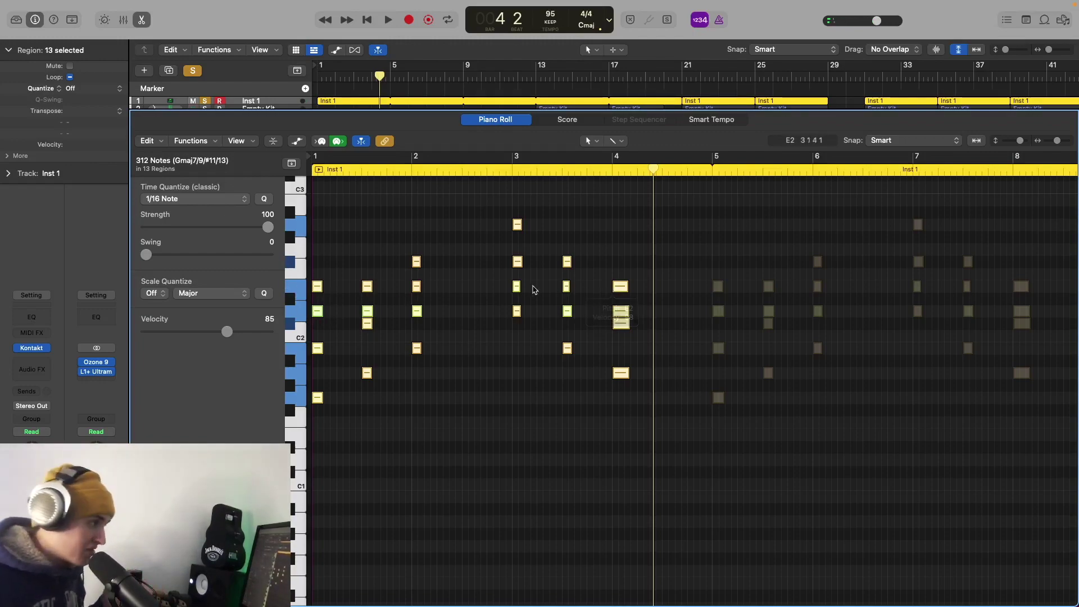
left_click(142, 20)
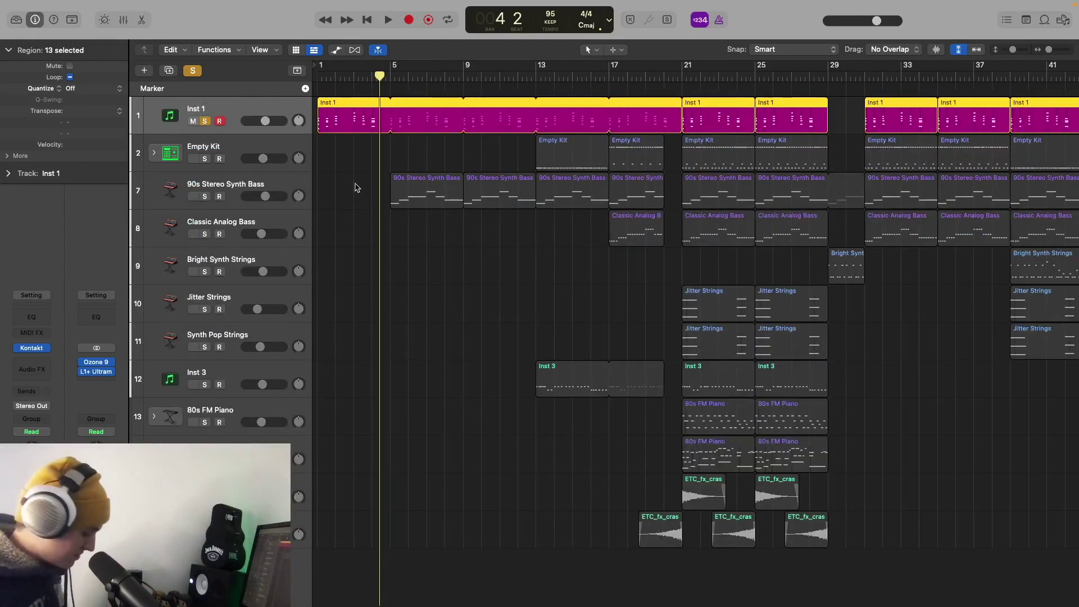
Increase the height of the track rows and clear all active solos
key("super+Down")
key("super+Down")
key("super+Down")
key("super+Down")
key("super+Down")
key("super+Down")
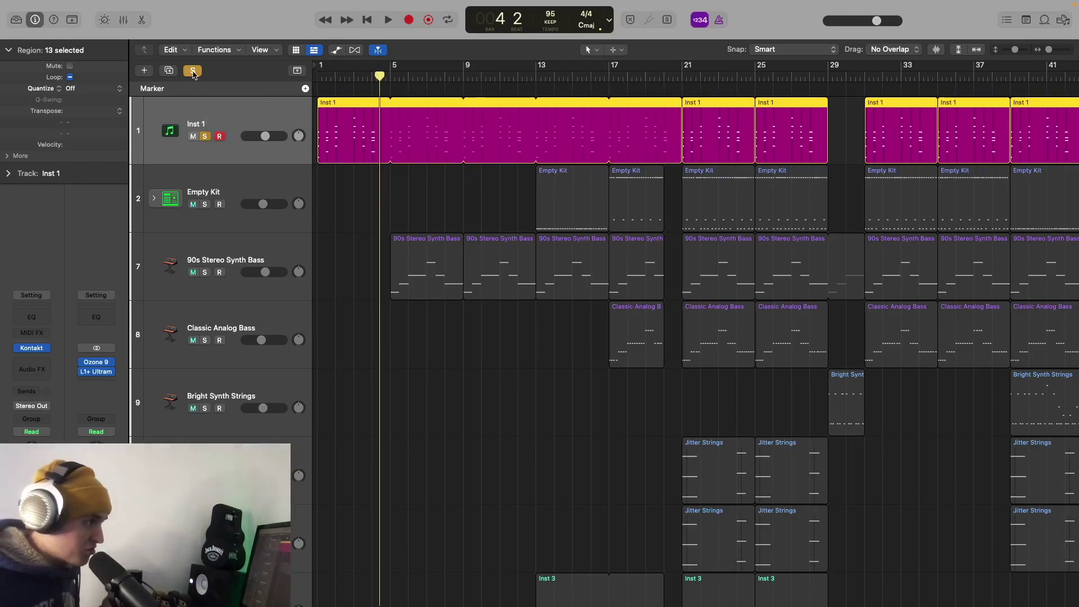
left_click(193, 70)
Set the cycle range from bar 21 to 25, solo Empty Kit and Inst 1, and place the playhead at bar 21
scroll(638, 109, "right", 2)
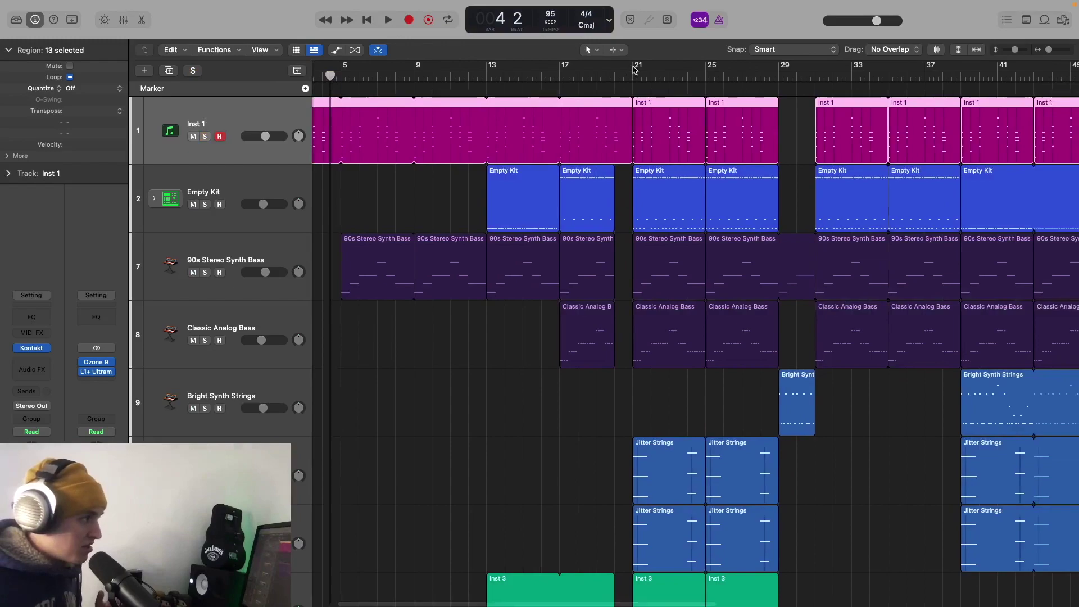
key("u")
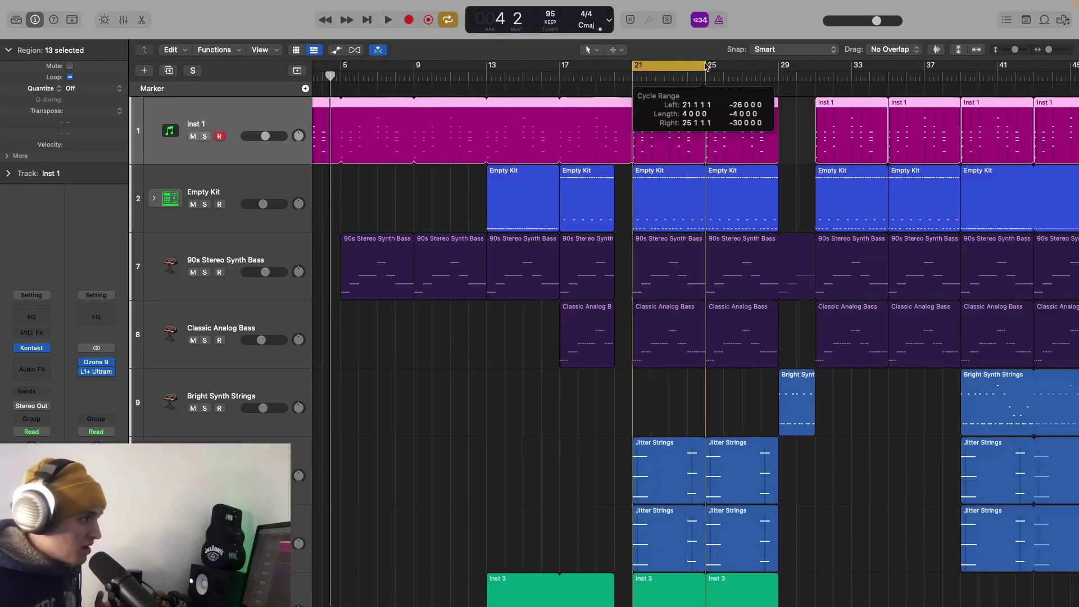
left_click(262, 179)
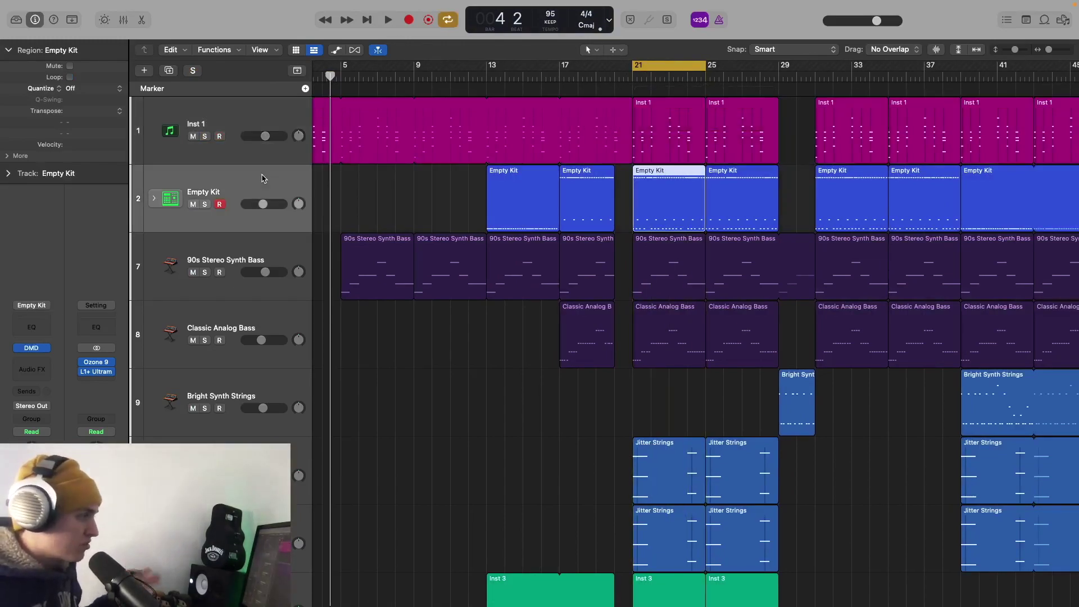
left_click(204, 204)
left_click(205, 136)
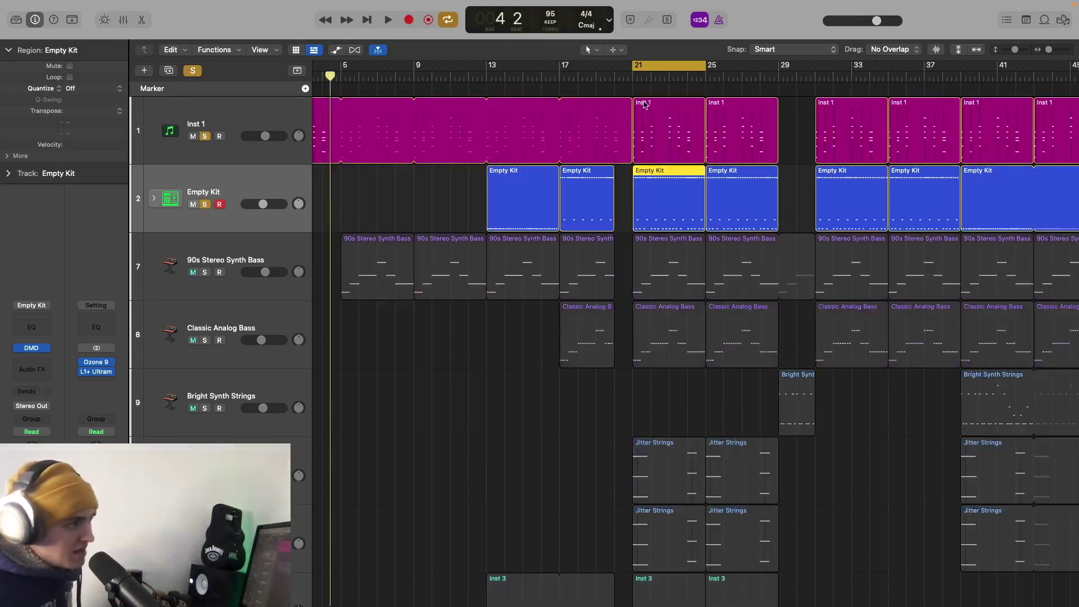
left_click(632, 79)
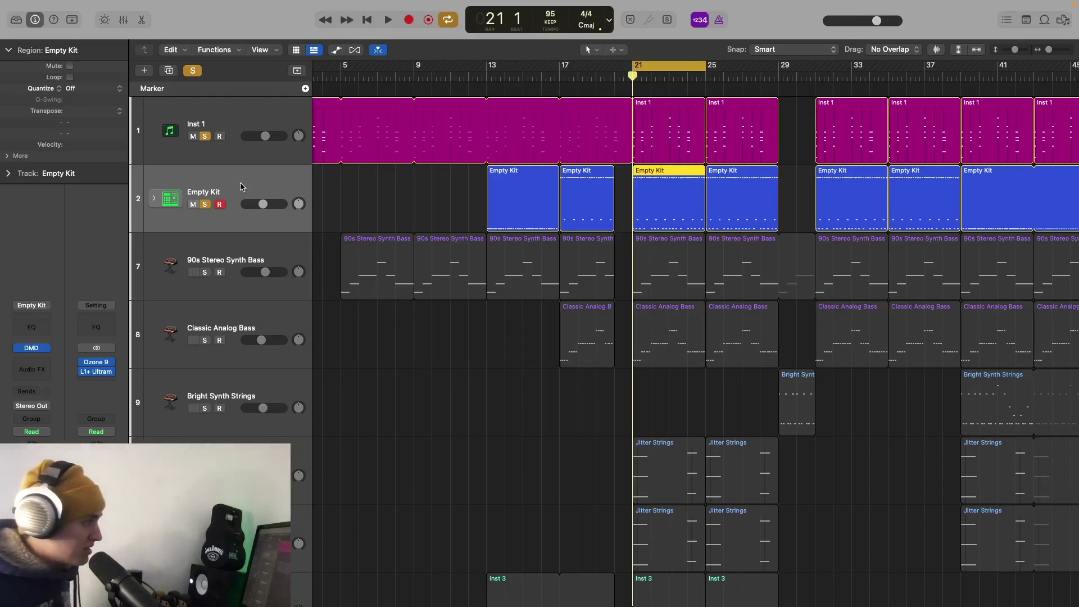
Inspect the Empty Kit pads in Drum Machine Designer and listen to the soloed drums with Inst 1
left_click(31, 348)
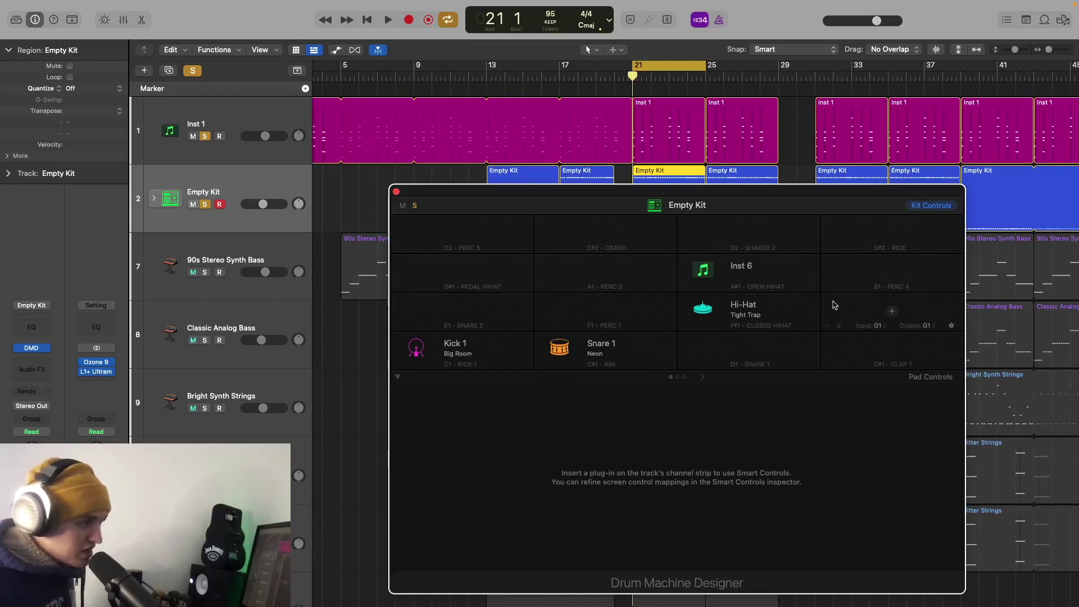
left_click(396, 192)
key("space")
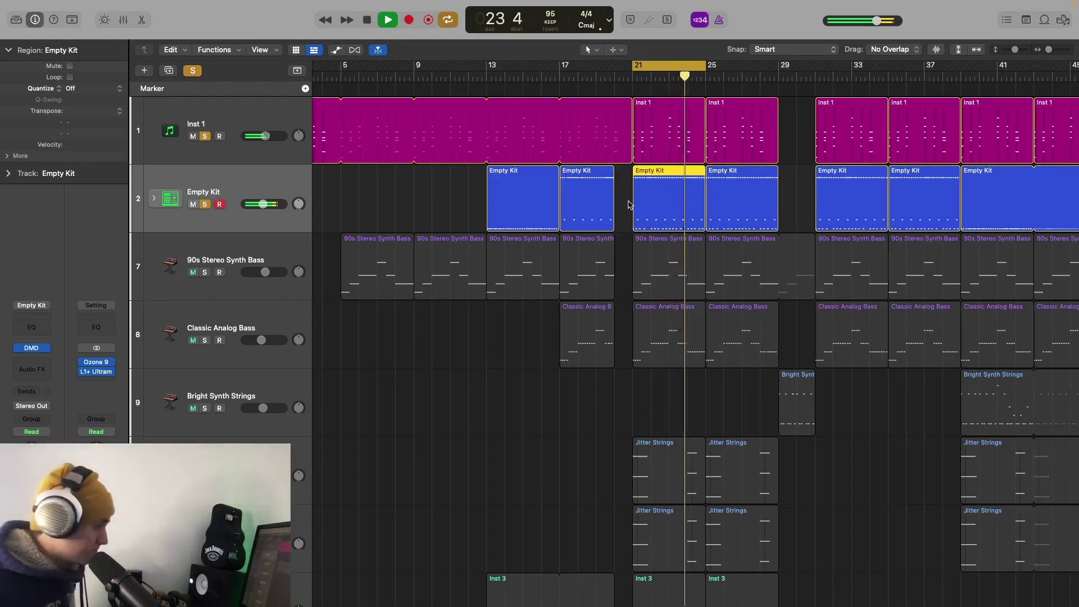
key("space")
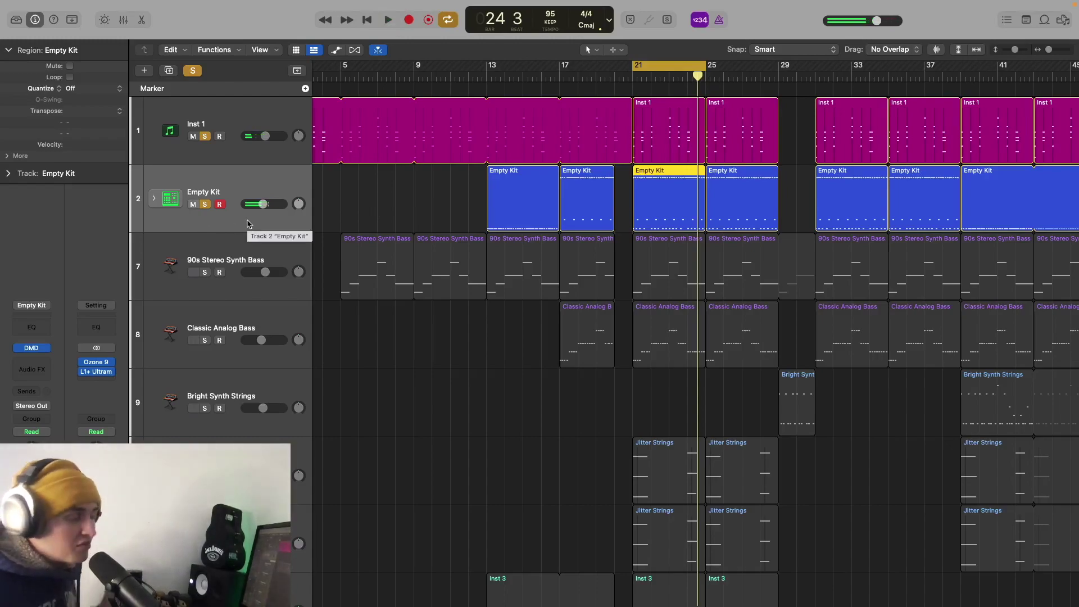
Show the sound Library for the 90s Stereo Synth Bass track and add that track to the solos
left_click(251, 252)
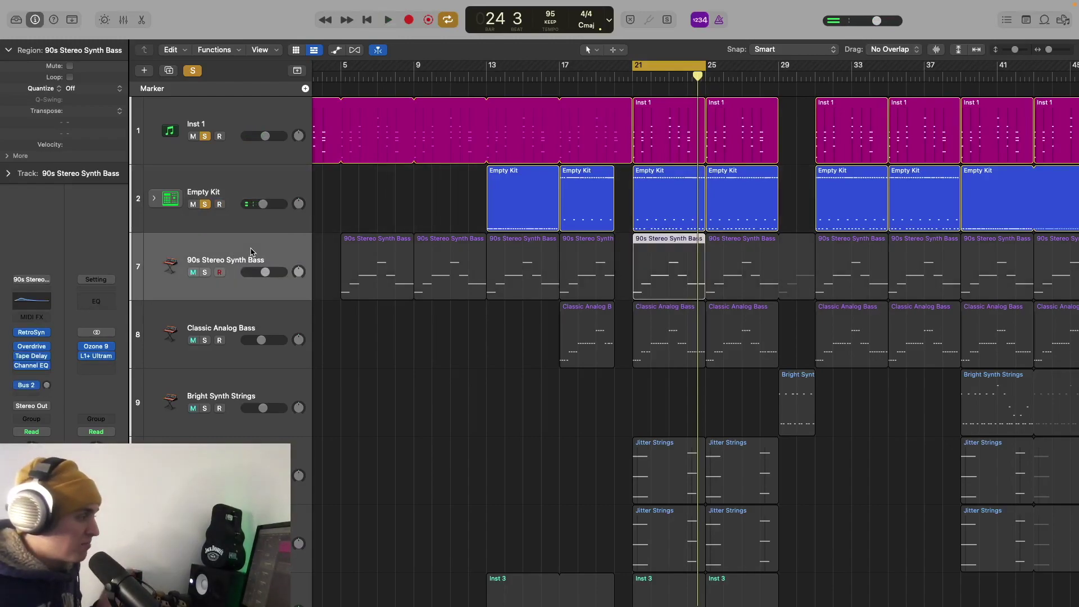
left_click(15, 21)
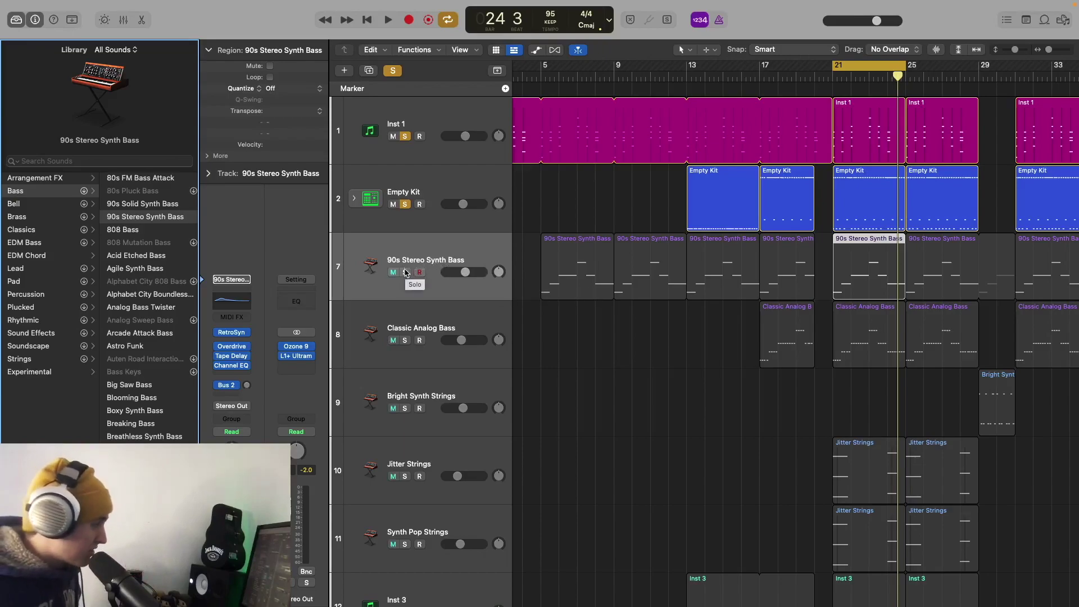
left_click(405, 272)
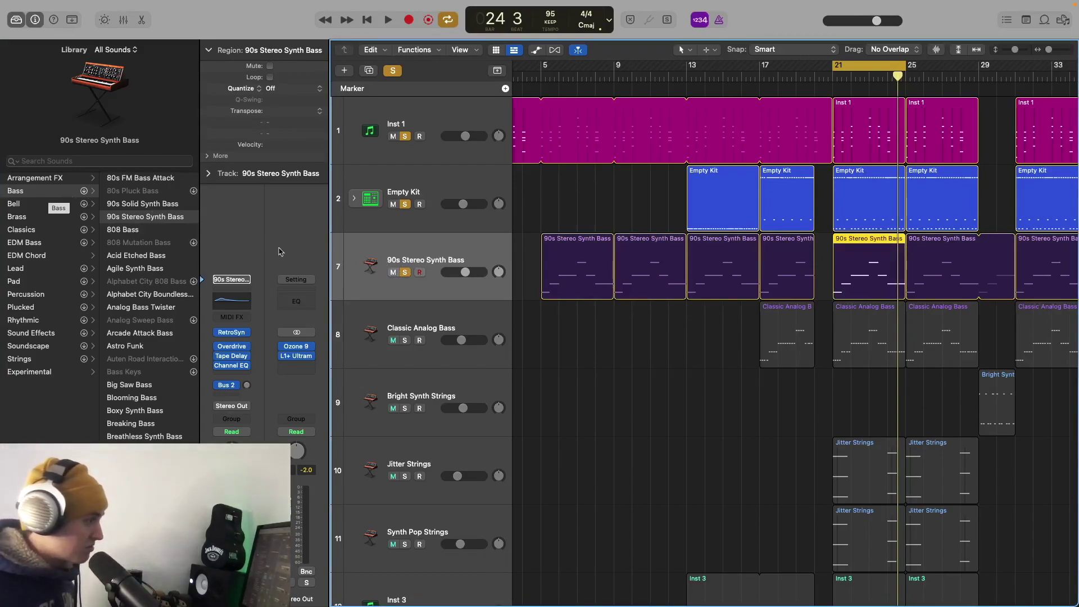
Examine the Classic Analog Bass track's Retro Synth and its preset categories, including 03 Synth Bass, and close the plug-in
left_click(372, 324)
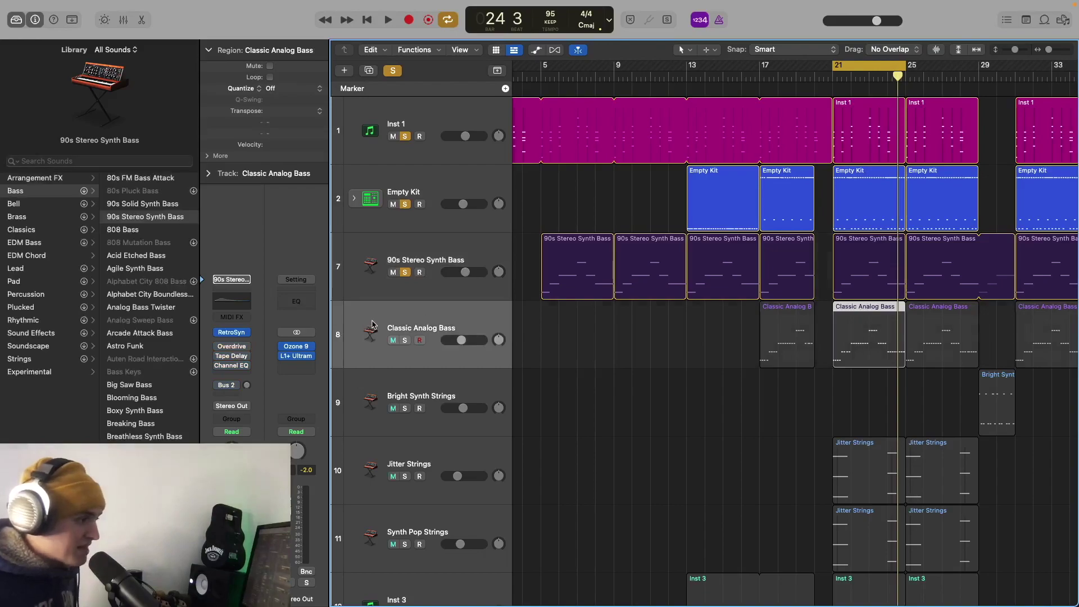
left_click(233, 334)
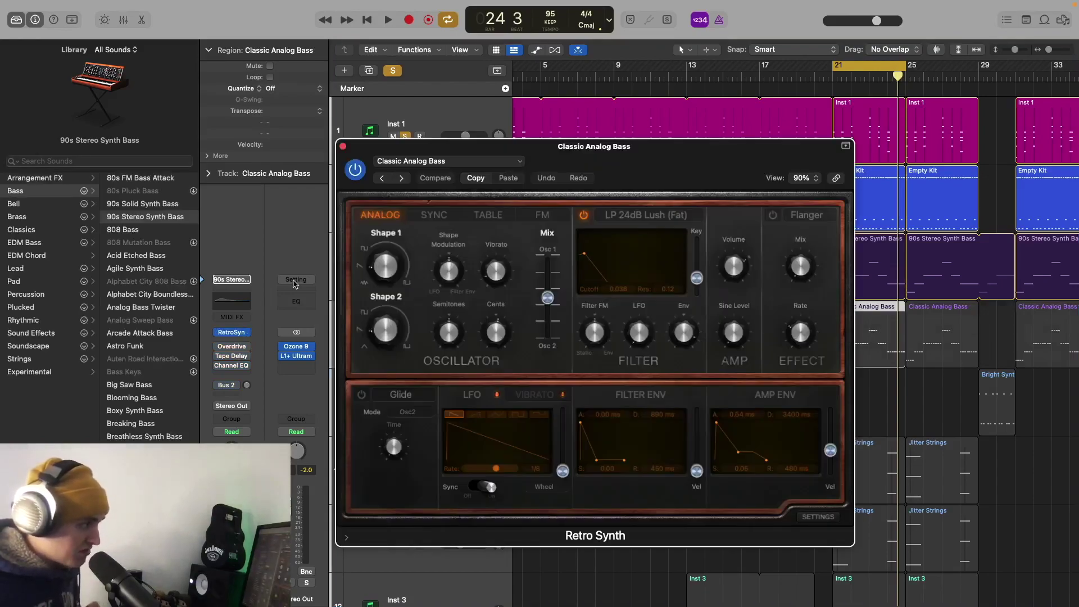
left_click(444, 165)
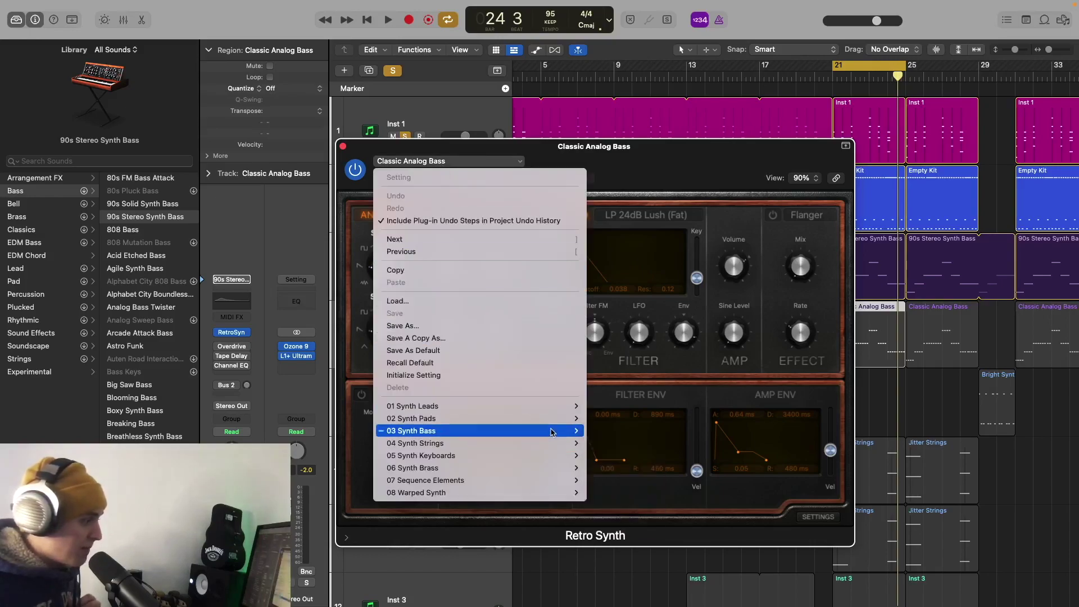
mouse_move(551, 432)
left_click(347, 151)
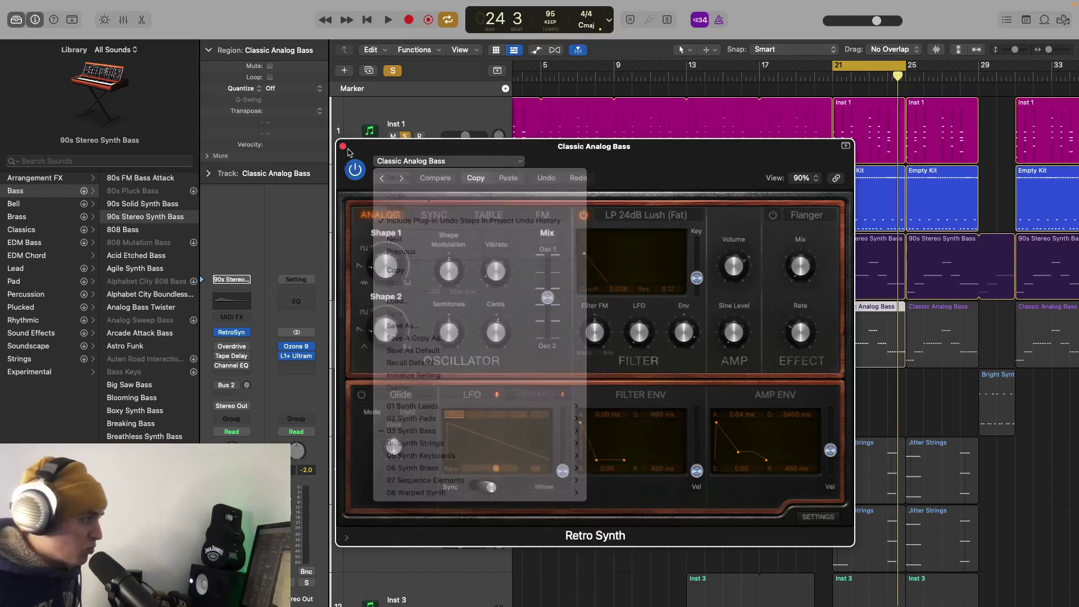
left_click(344, 146)
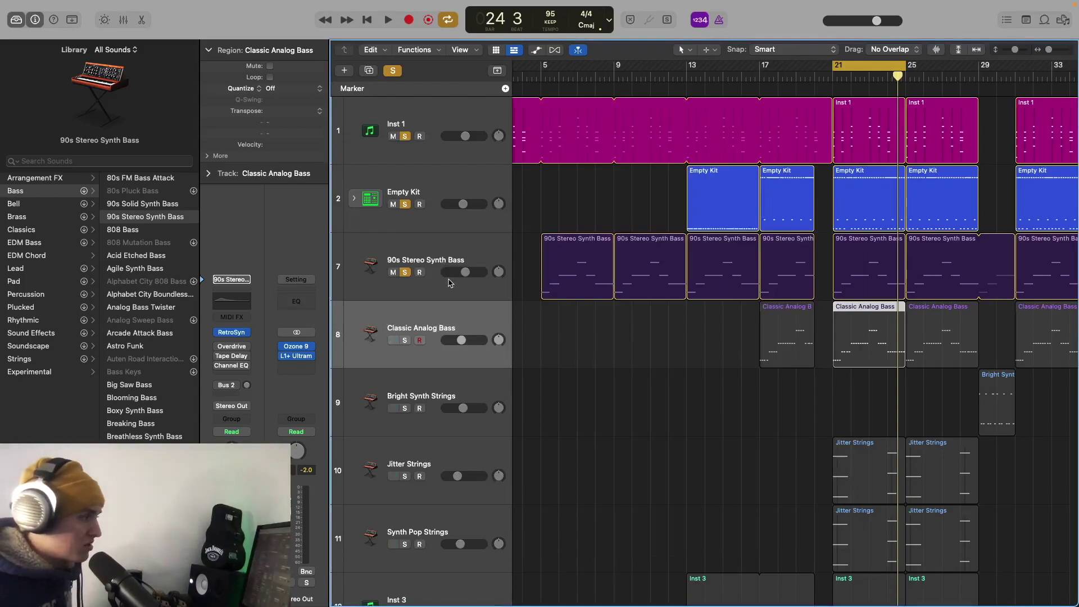
Solo Classic Analog Bass alongside 90s Stereo Synth Bass and unsolo Empty Kit and Inst 1
left_click(425, 285)
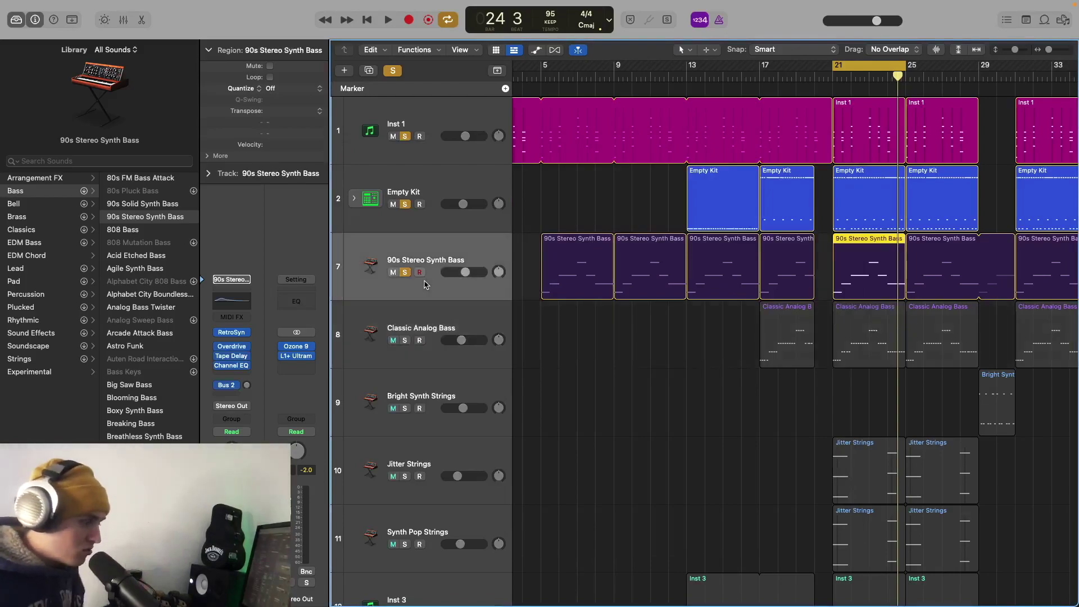
left_click(405, 341)
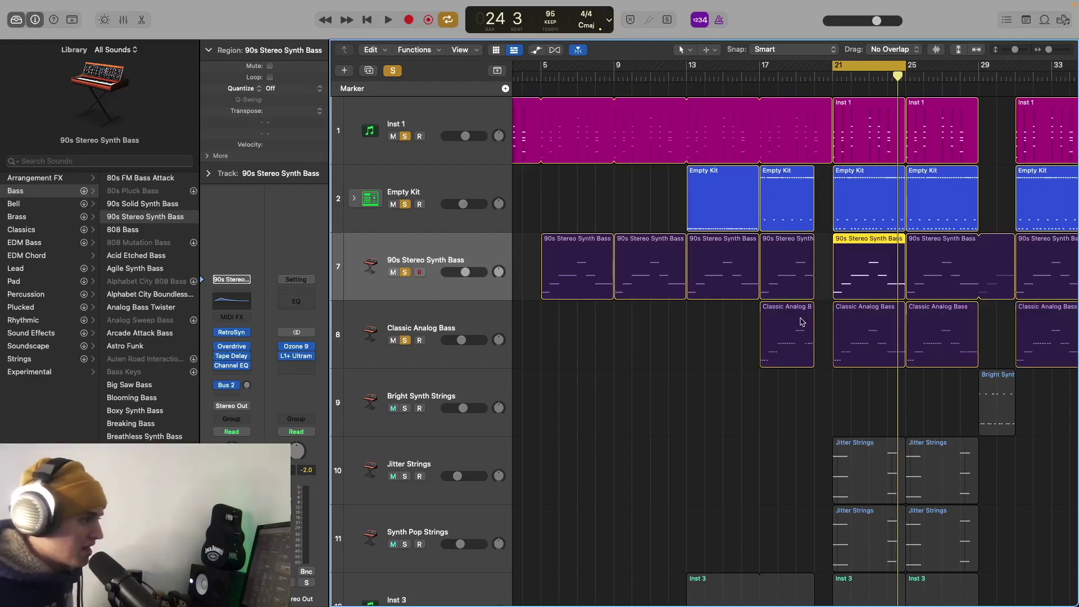
left_click_drag(405, 204, 404, 136)
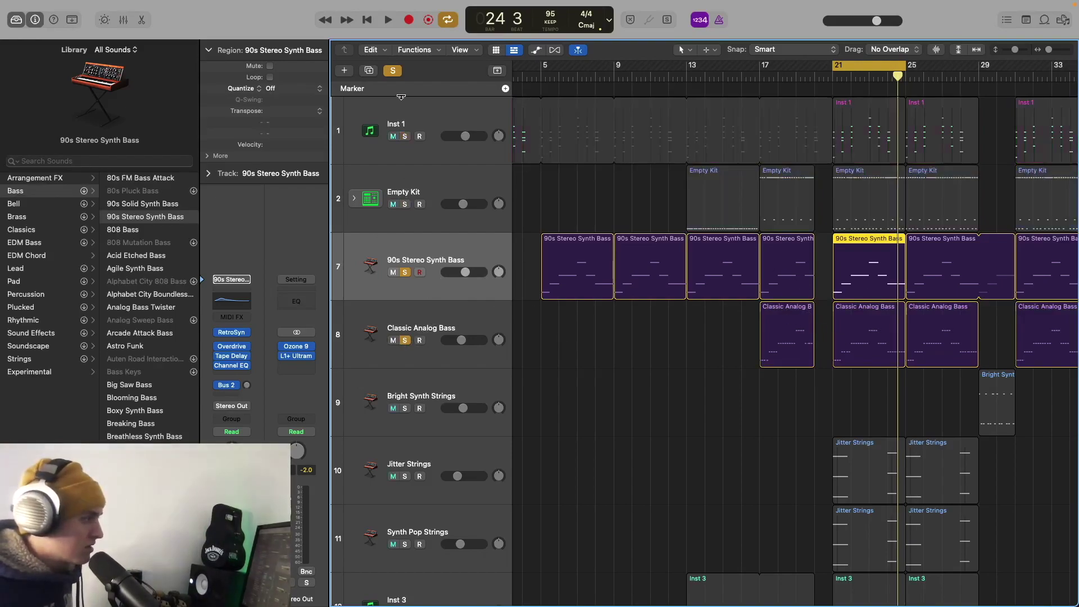
Unsolo Classic Analog Bass and play the looped section to hear 90s Stereo Synth Bass on its own
left_click(407, 343)
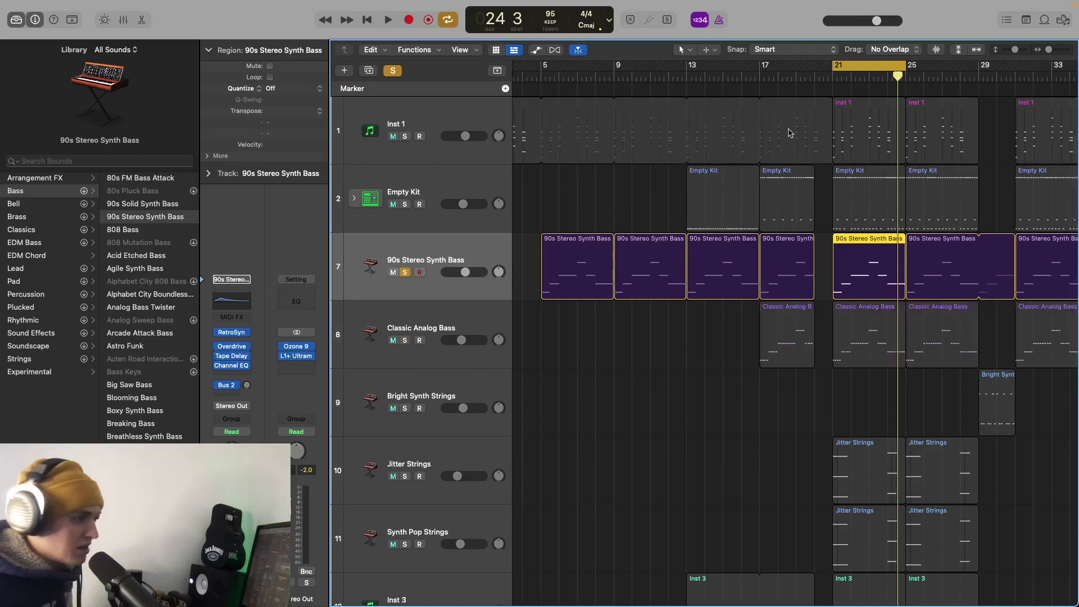
key("space")
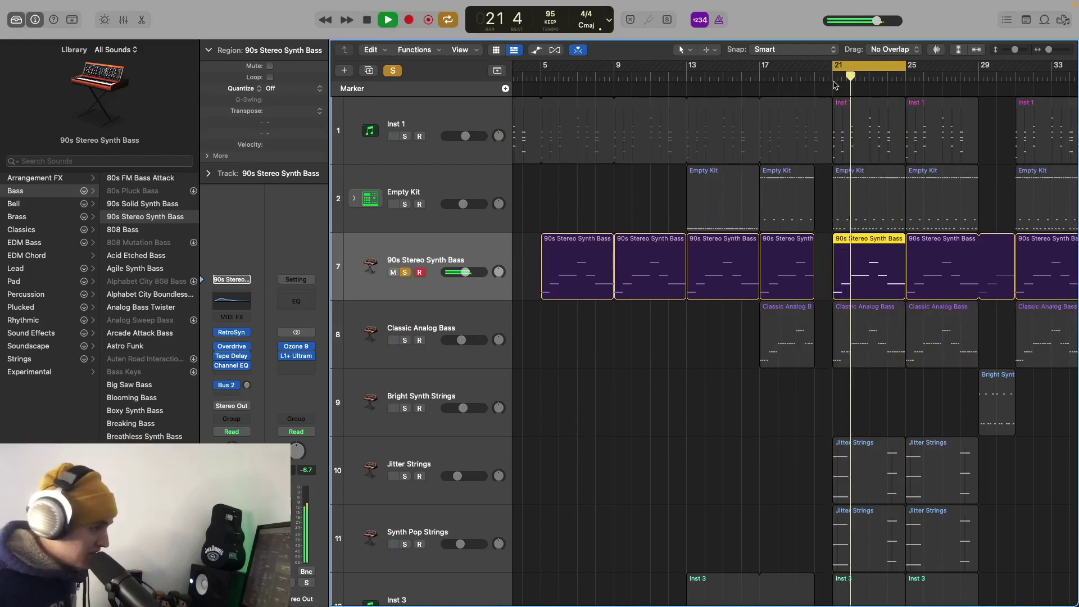
key("space")
Solo Classic Analog Bass again and play it together with 90s Stereo Synth Bass
left_click(405, 341)
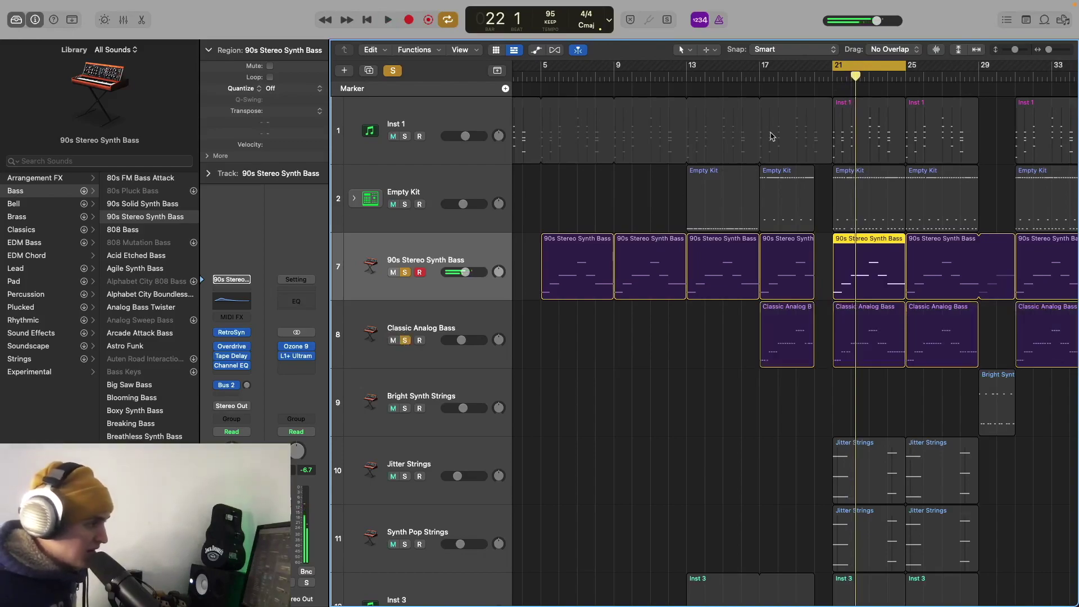
key("space")
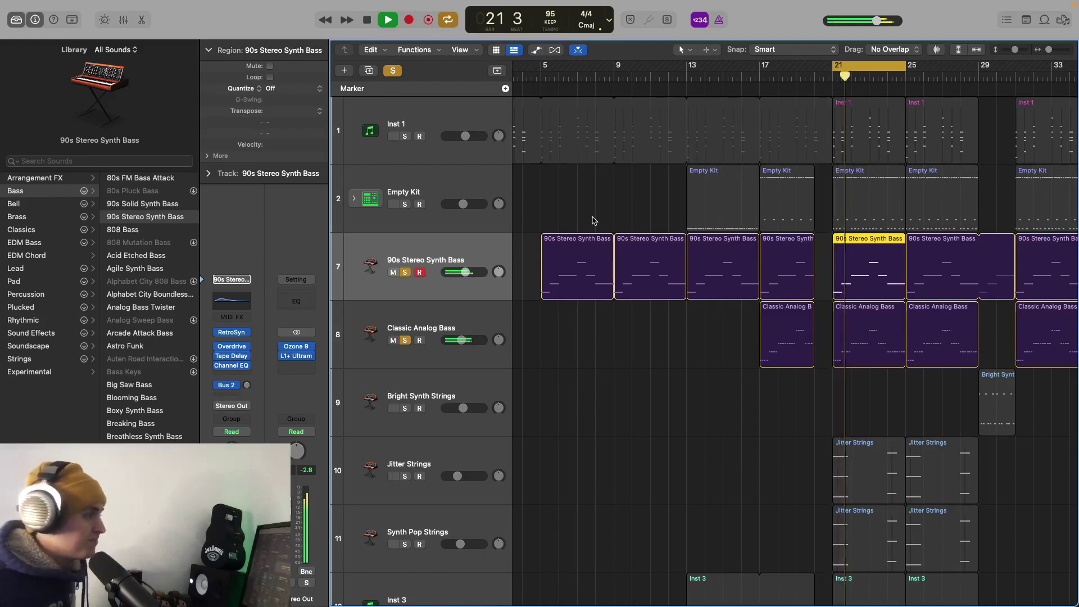
key("space")
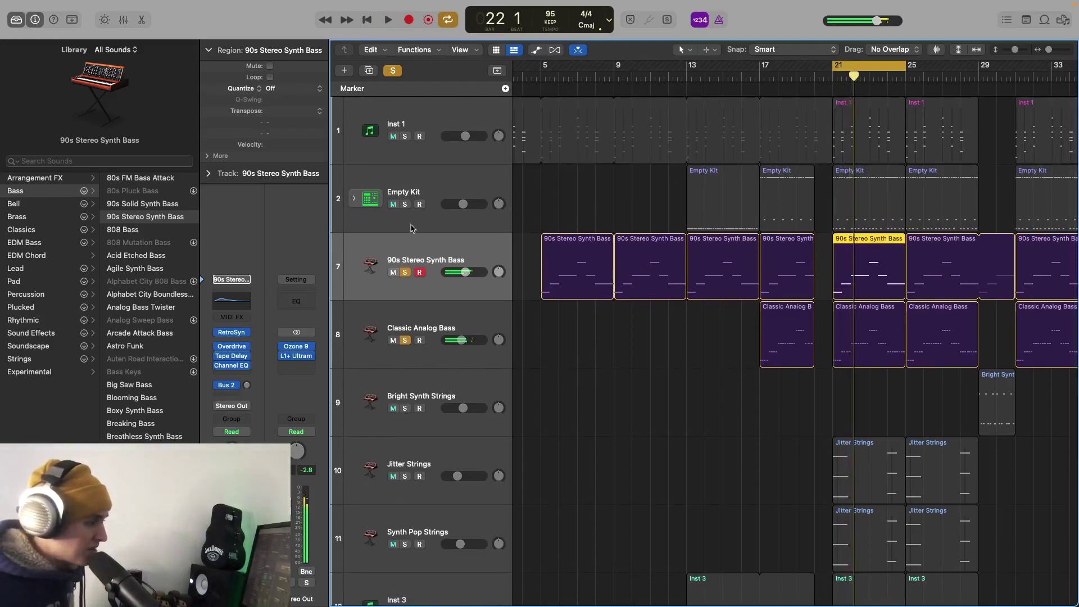
Solo Empty Kit and Inst 1 with the two basses, play them from bar 21, and clear the four solos
left_click(410, 205)
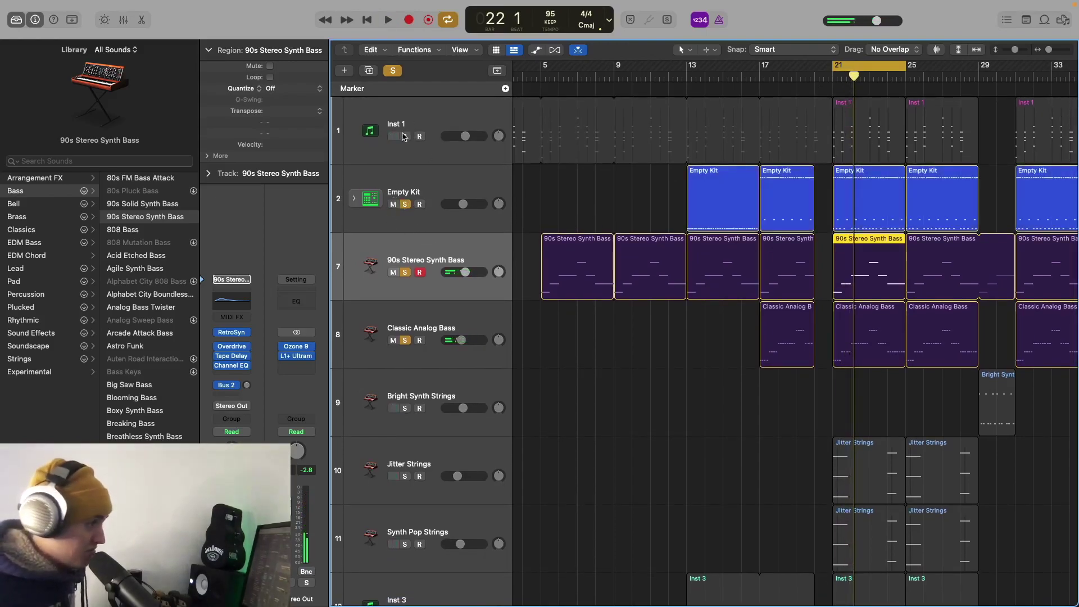
left_click(403, 137)
left_click(834, 76)
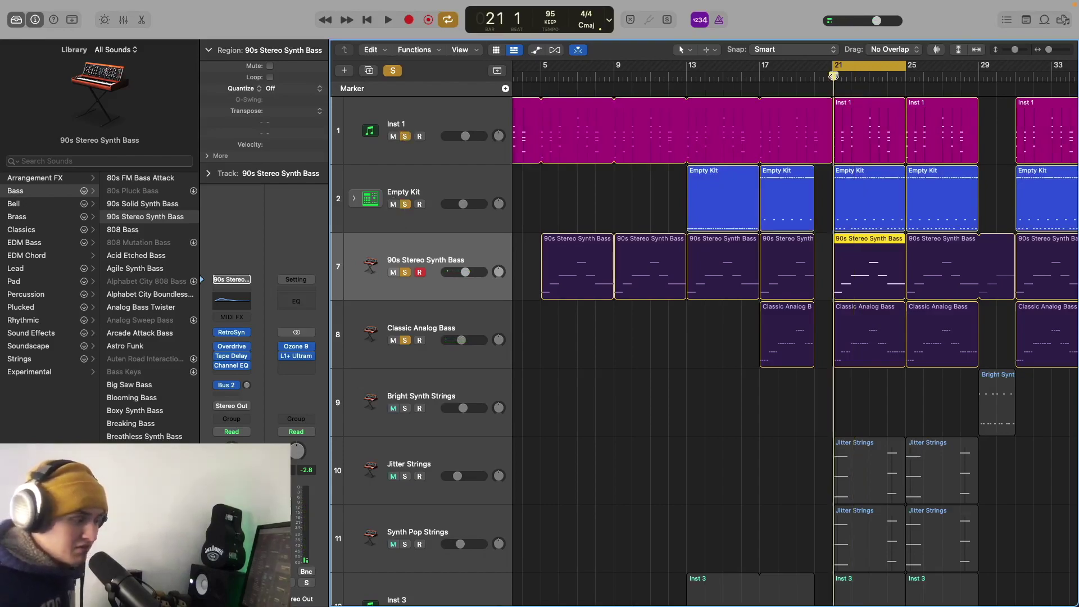
key("space")
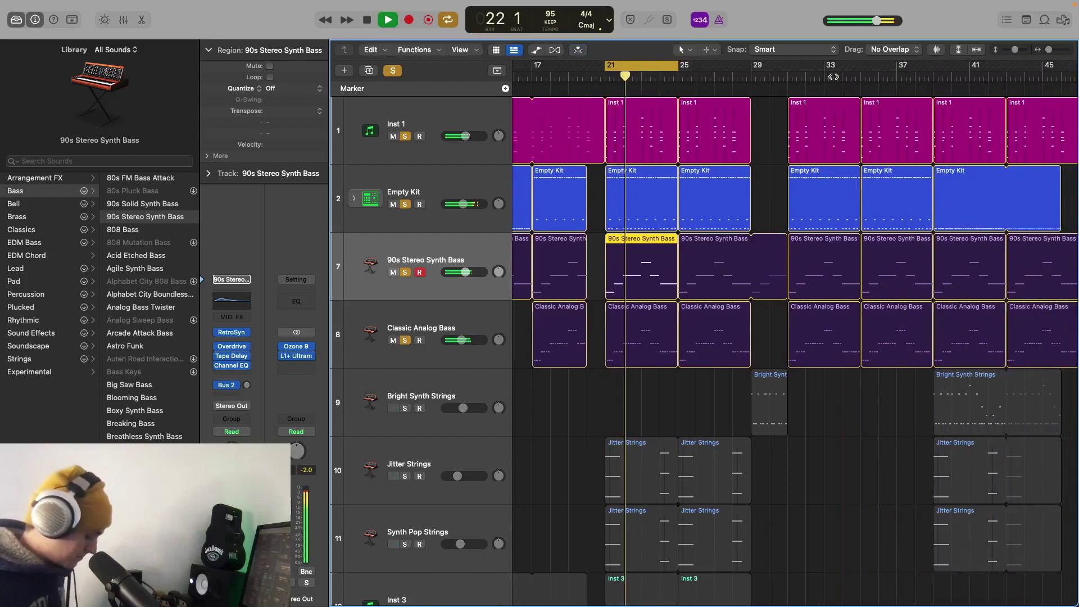
key("super+Up")
key("super+Up")
key("super+Up")
key("super+Up")
key("super+Up")
key("super+Up")
key("super+Up")
key("super+Up")
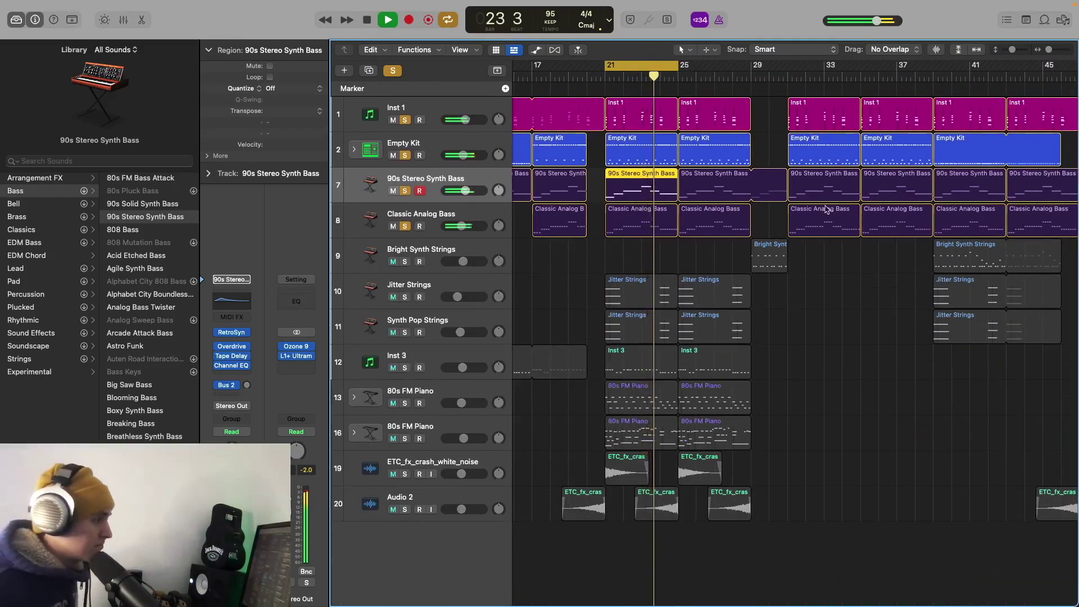
key("space")
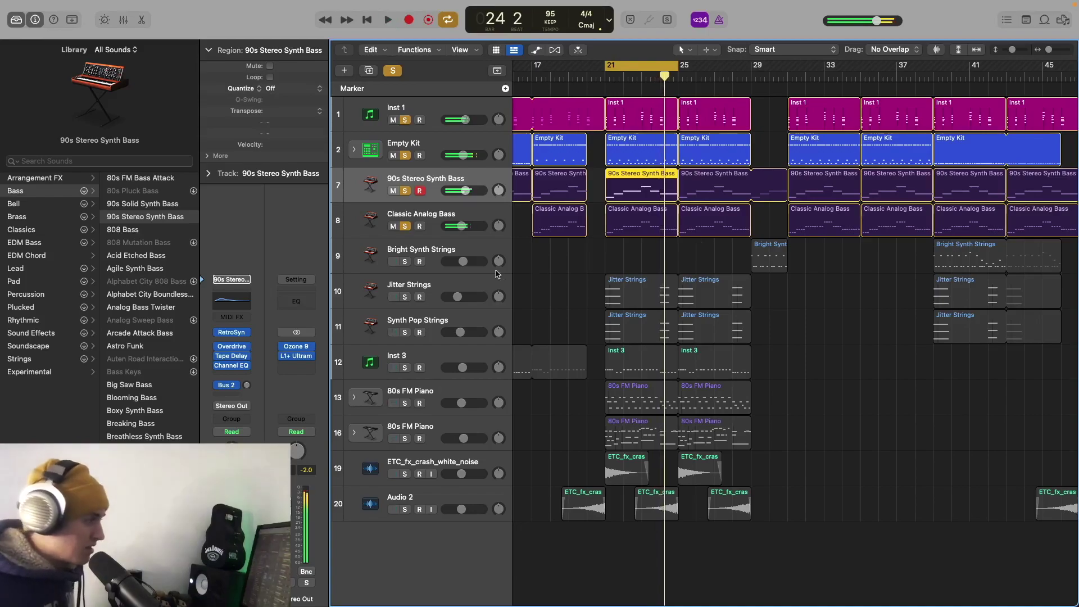
left_click_drag(404, 120, 409, 226)
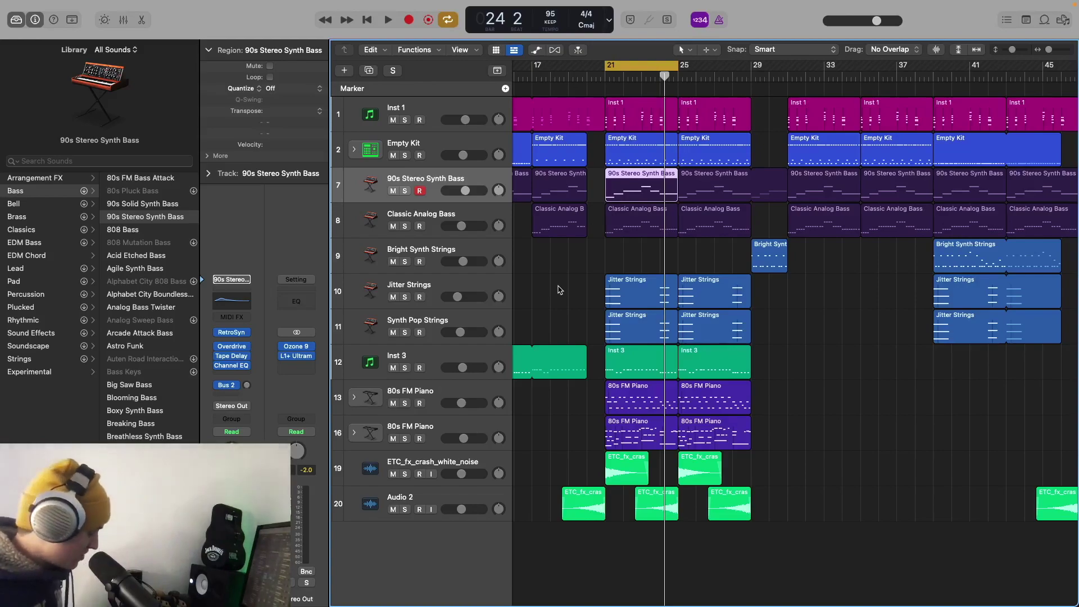
Show the Library sounds used on the Bright Synth Strings, Jitter Strings and Synth Pop Strings tracks one after another
key("super+Down")
key("super+Down")
key("super+Down")
key("super+Down")
key("super+Down")
key("super+Down")
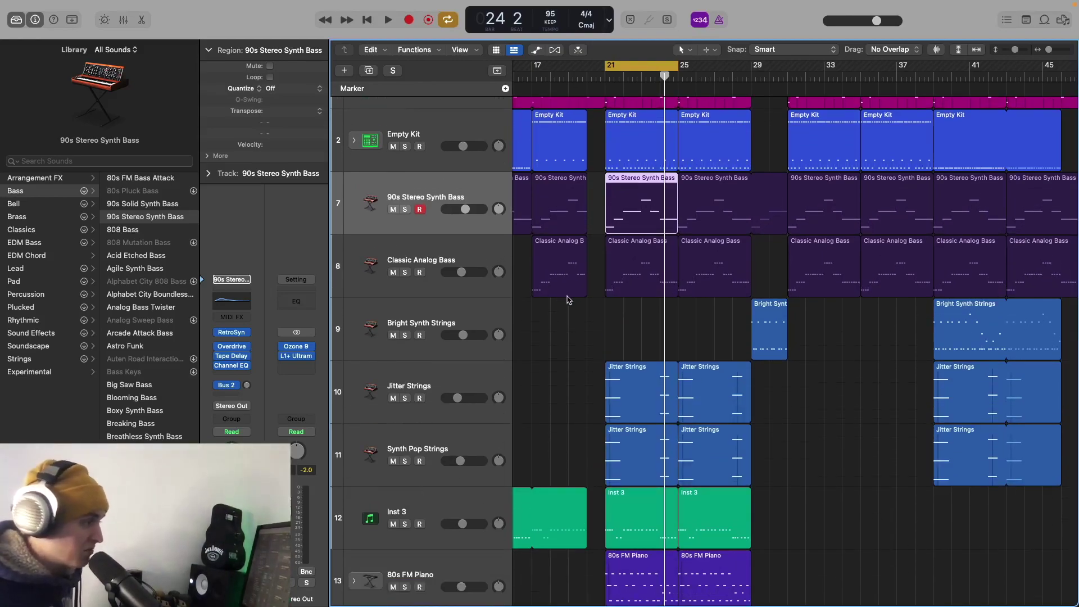
scroll(569, 299, "down", 2)
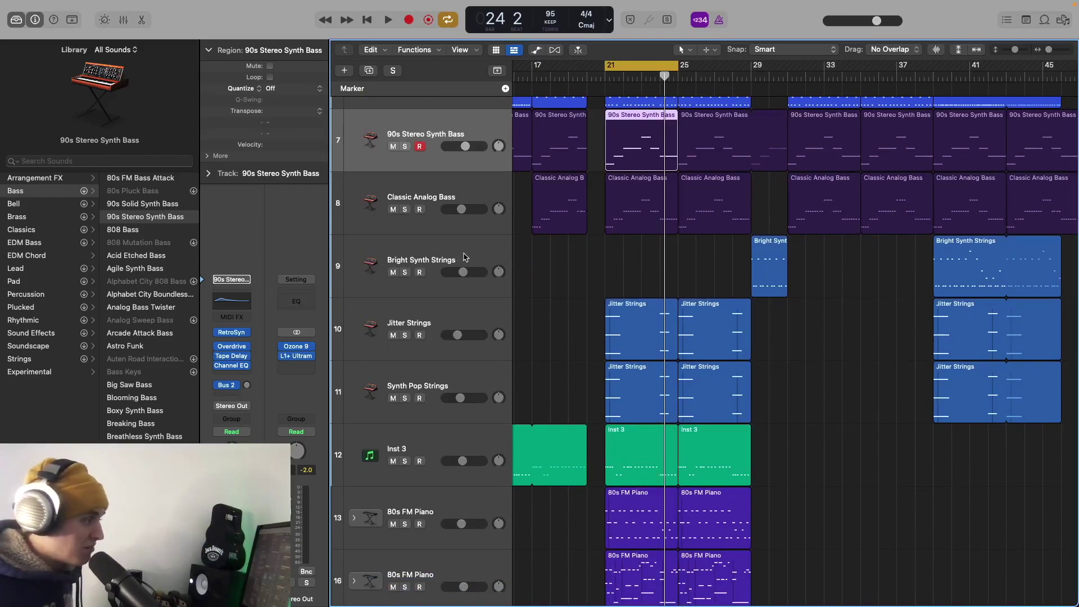
left_click(466, 257)
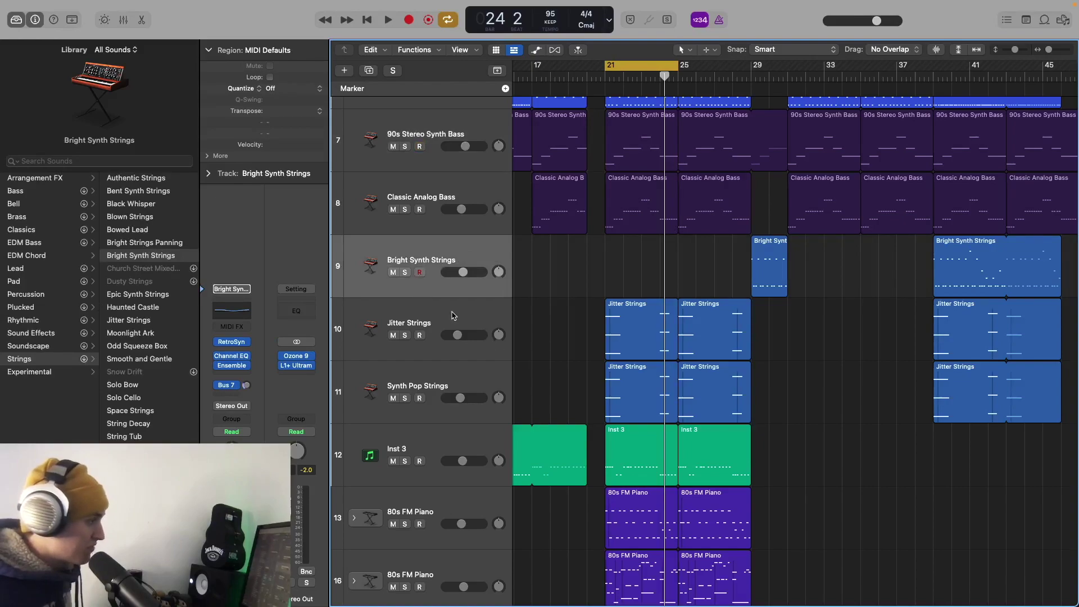
left_click(454, 316)
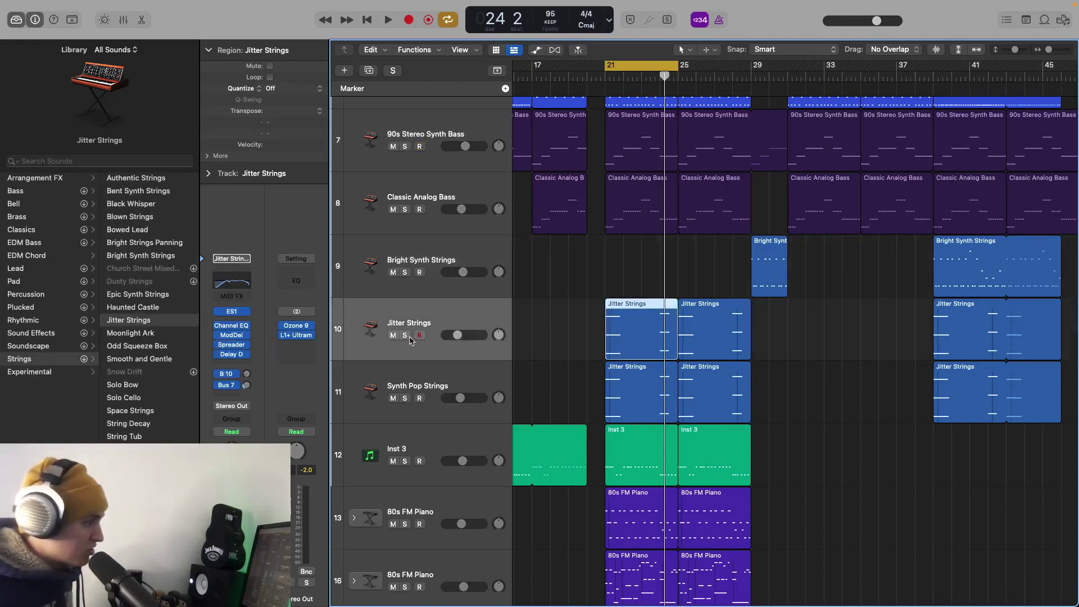
left_click(443, 381)
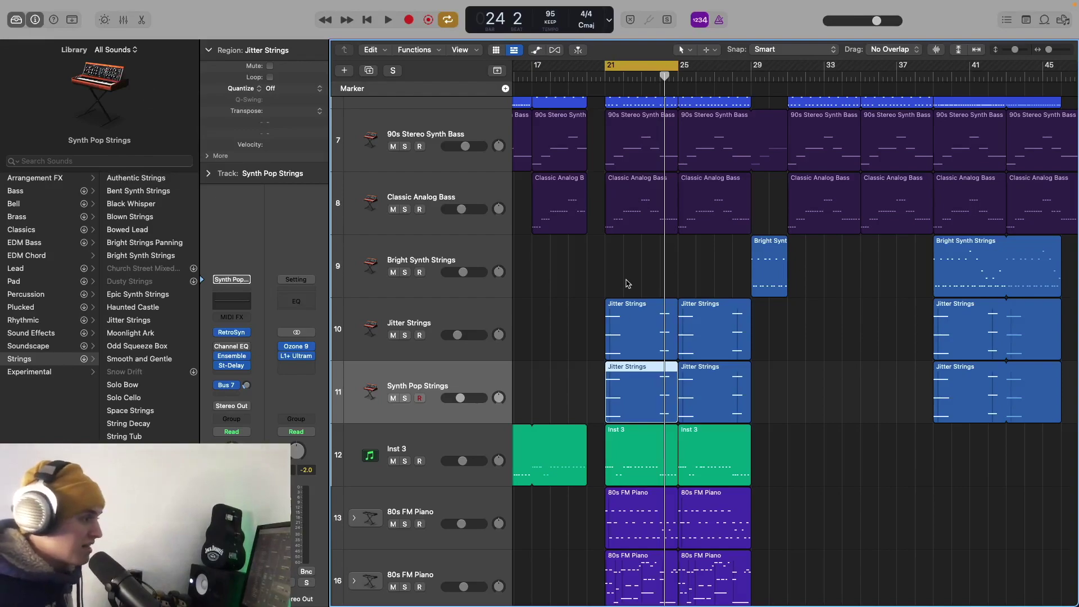
Solo Jitter Strings and Synth Pop Strings and play them from just before bar 21
left_click(600, 77)
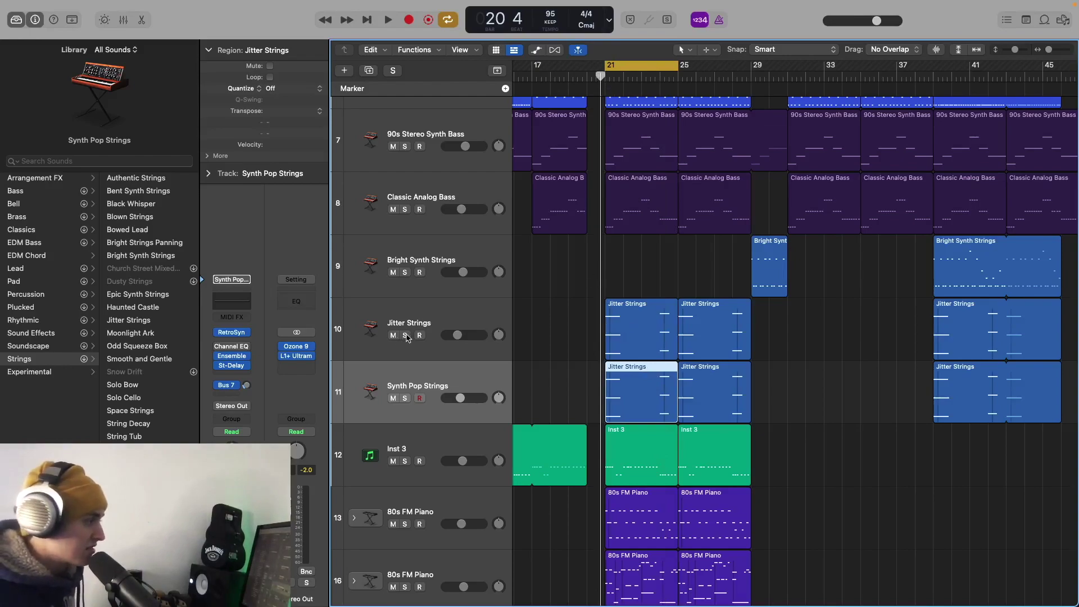
left_click_drag(405, 335, 406, 398)
key("space")
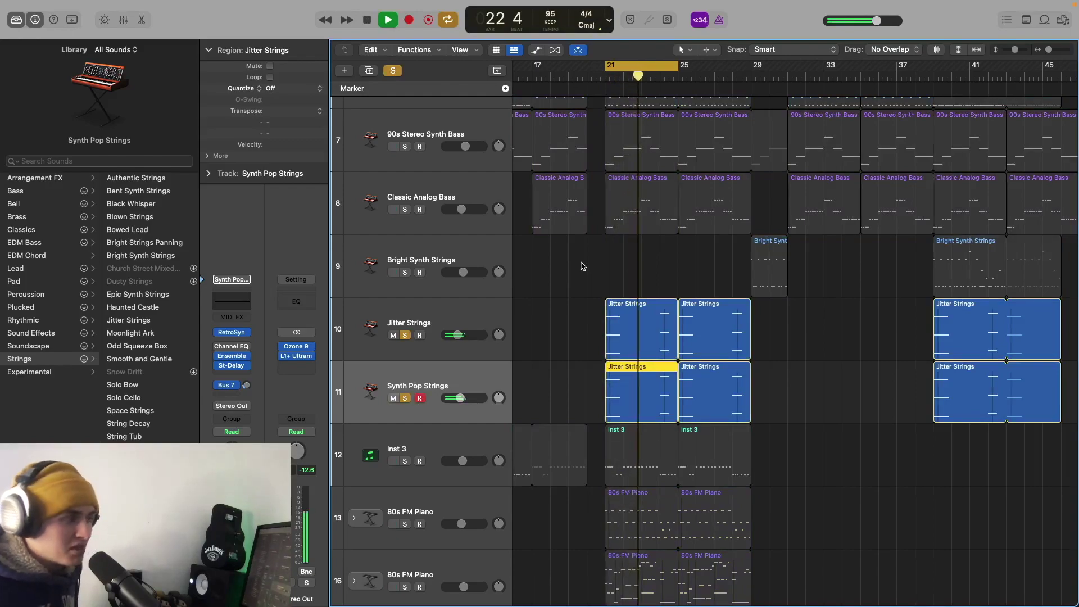
key("space")
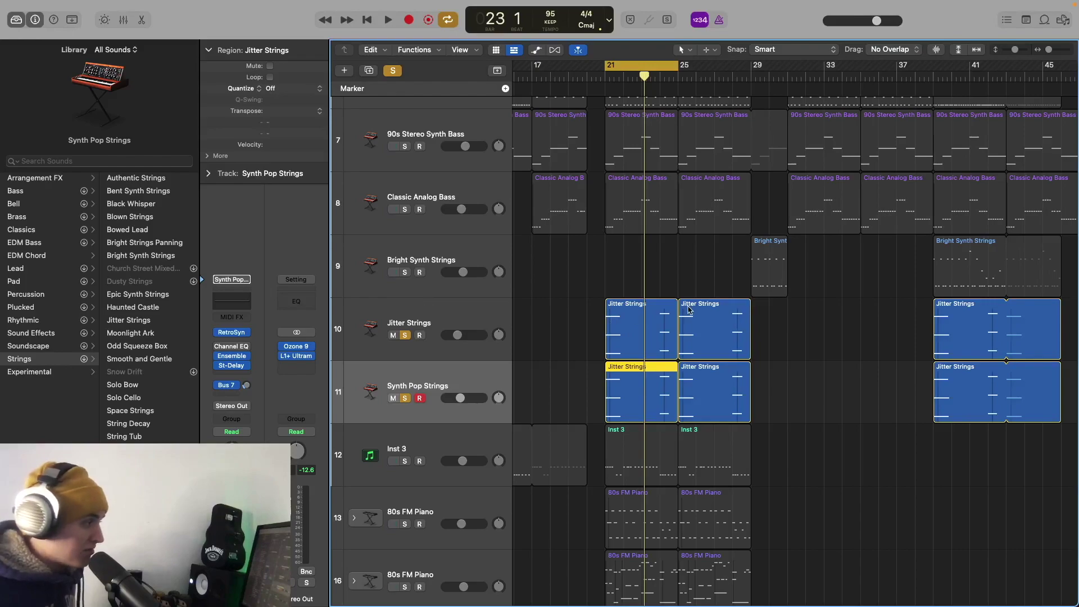
Add Inst 1 to the soloed strings and listen to the chords and strings together from bar 21
scroll(690, 310, "up", 5)
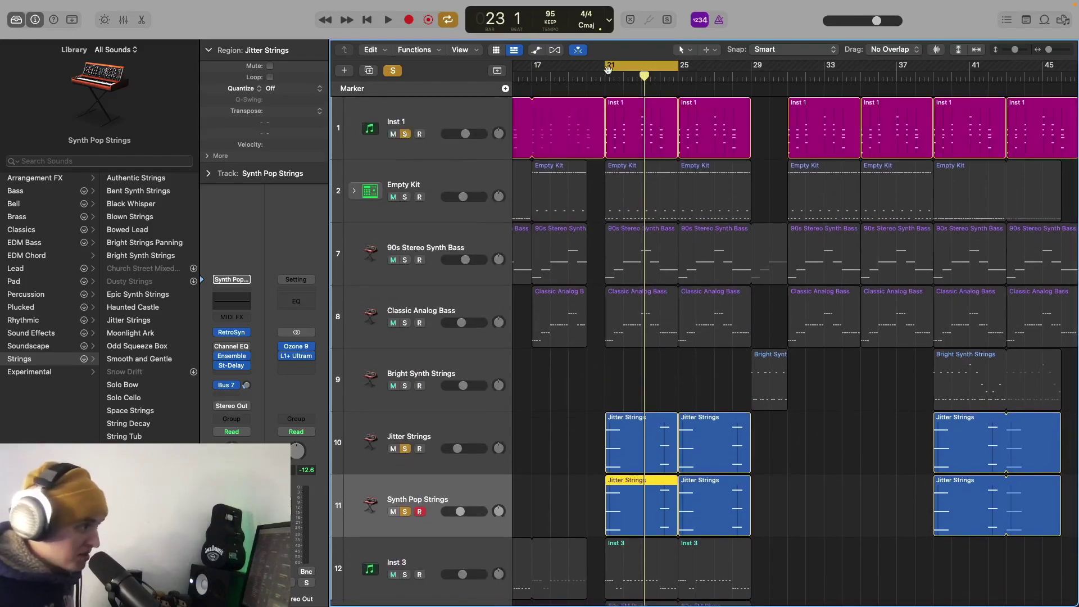
left_click(599, 86)
key("space")
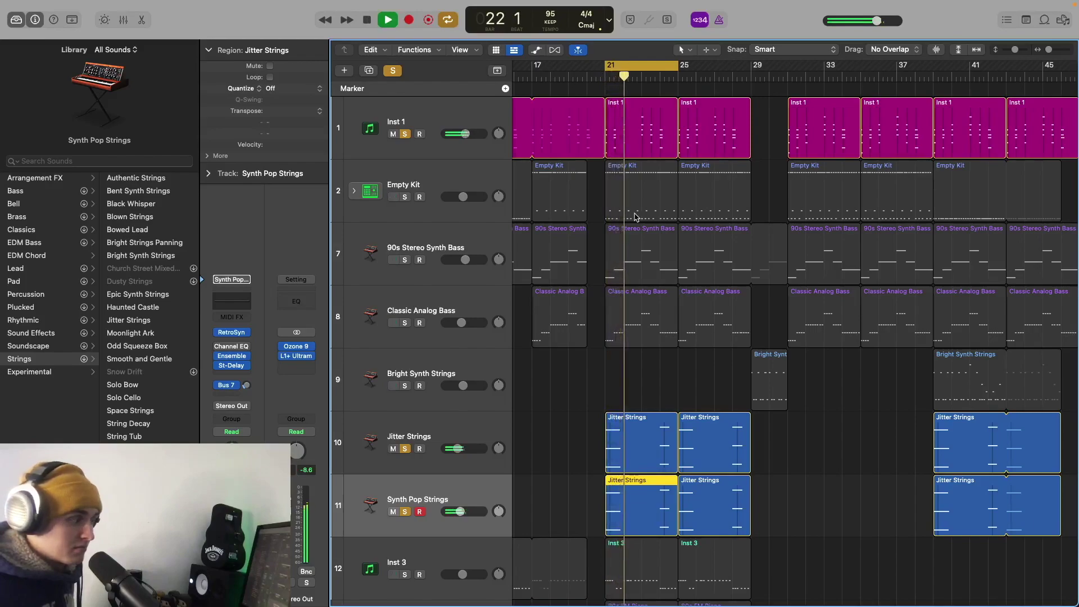
key("space")
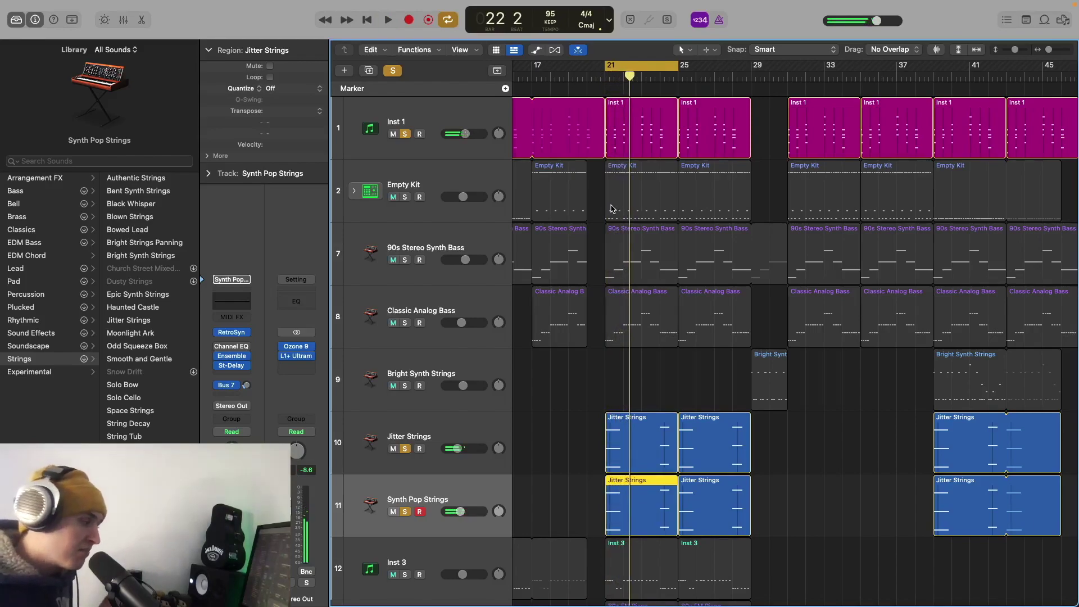
Add Bright Synth Strings, both basses and Empty Kit to the solos and play the combined tracks from bar 21
scroll(612, 208, "down", 5)
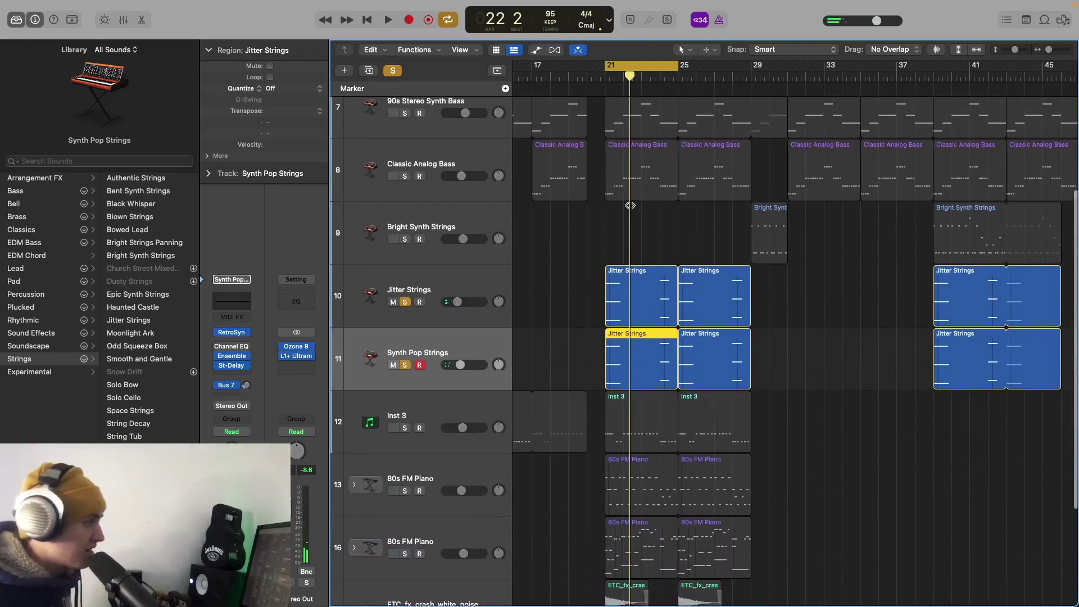
scroll(630, 205, "up", 3)
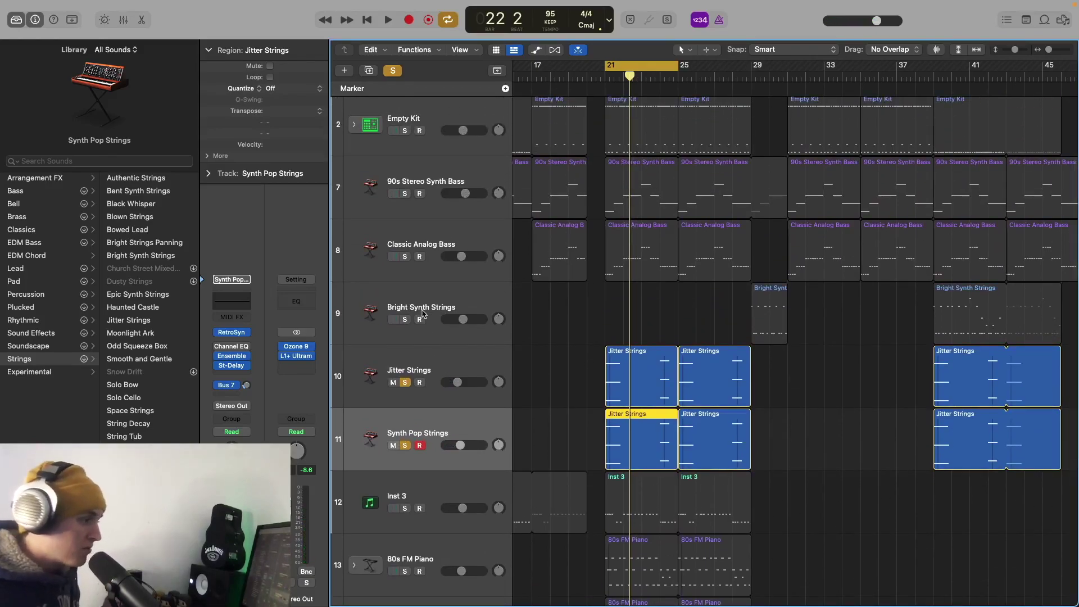
scroll(423, 313, "up", 1)
left_click_drag(404, 338, 405, 148)
scroll(452, 142, "up", 3)
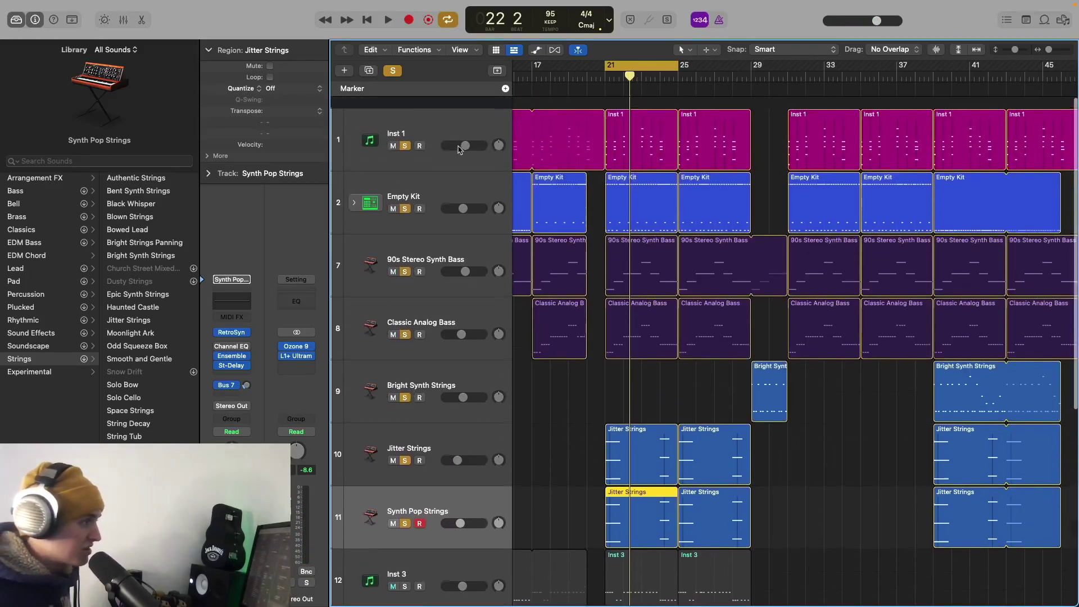
scroll(455, 145, "down", 1)
left_click(603, 79)
key("space")
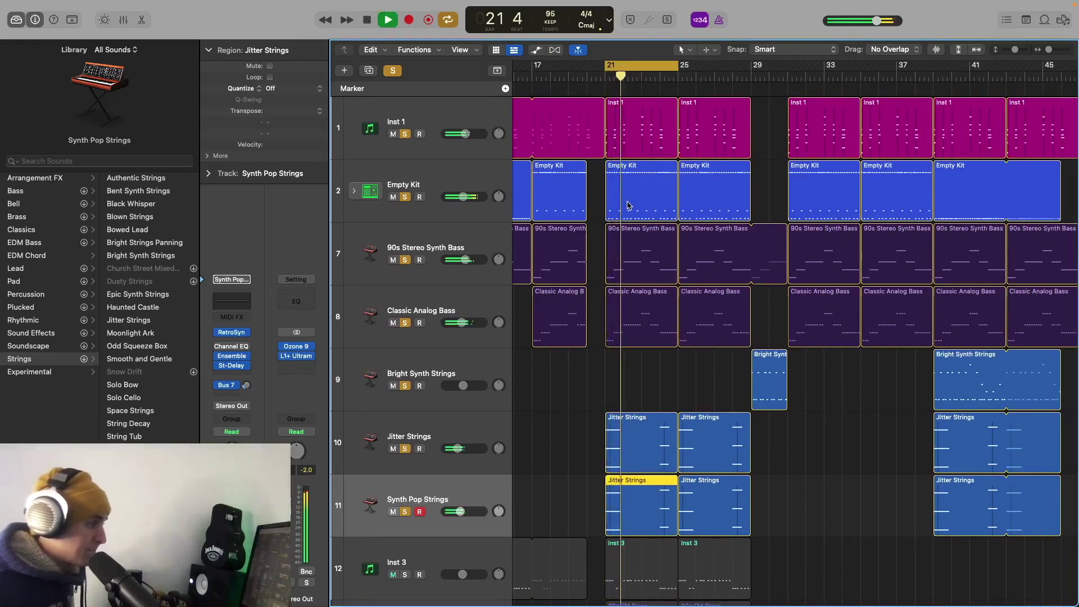
scroll(617, 272, "down", 10)
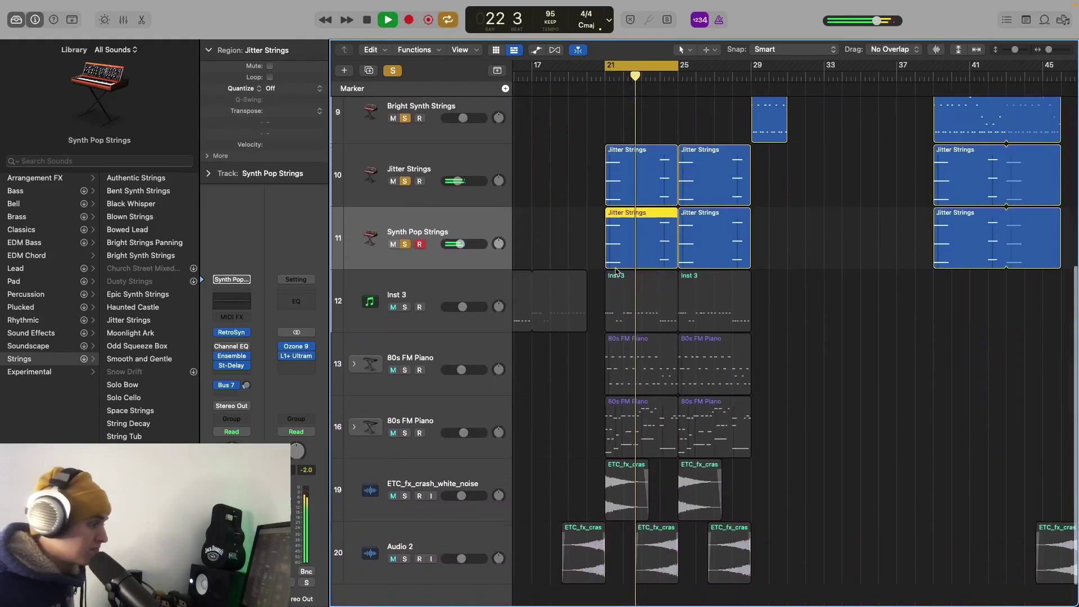
scroll(616, 272, "up", 9)
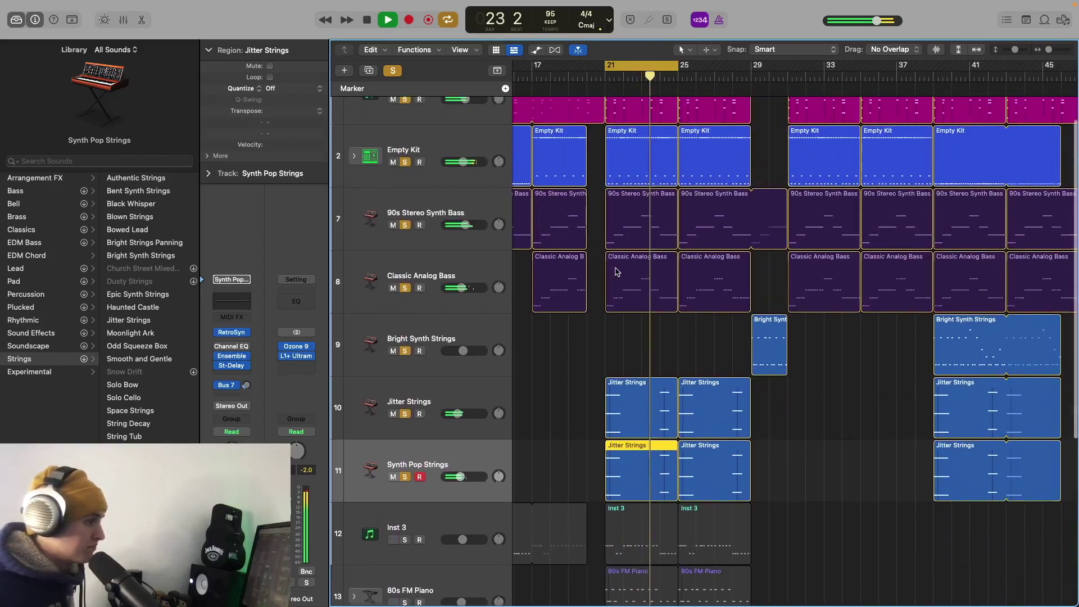
scroll(616, 273, "right", 3)
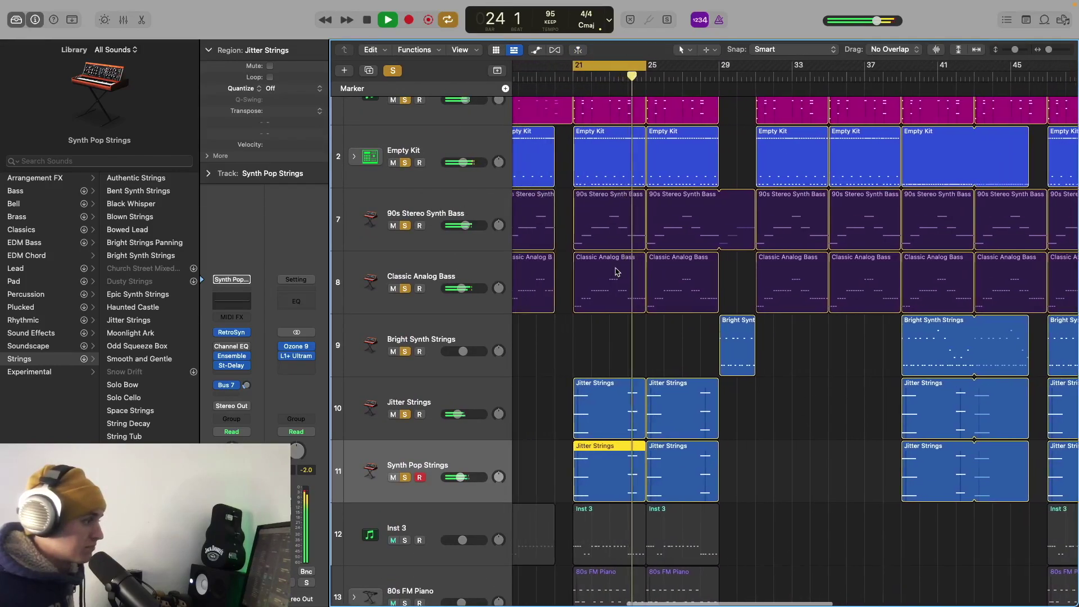
key("space")
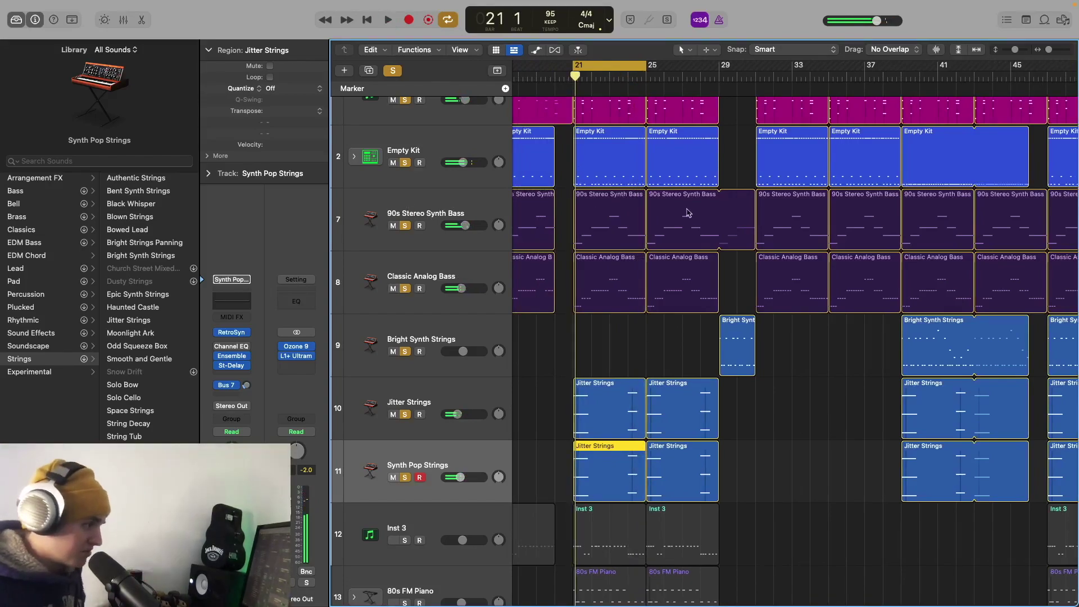
Solo only Bright Synth Strings, play it from bar 39, and turn off the cycle range
scroll(840, 97, "right", 3)
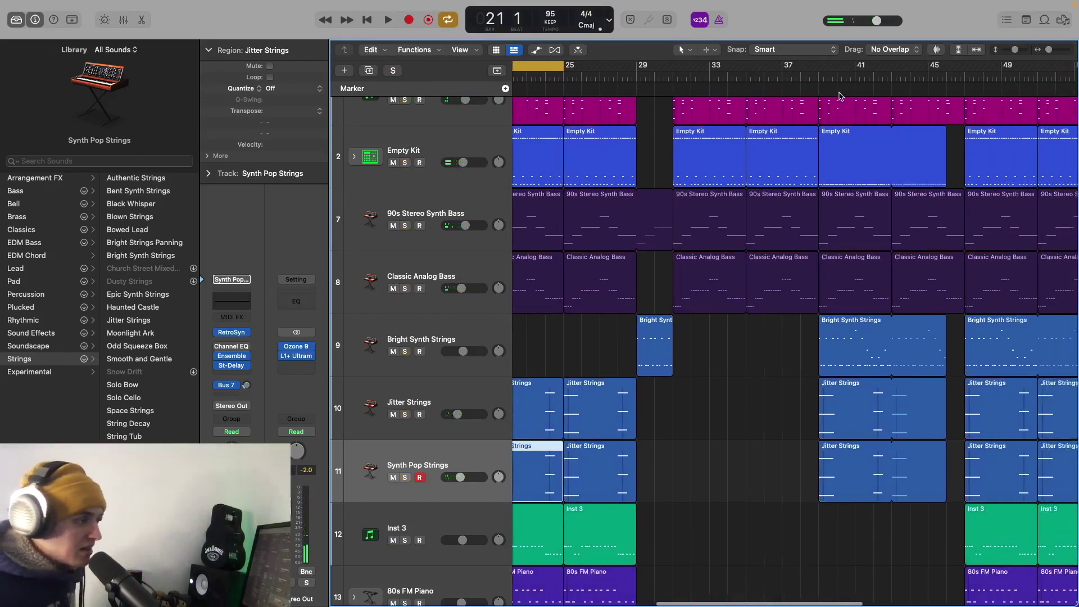
left_click(804, 77)
left_click(404, 351)
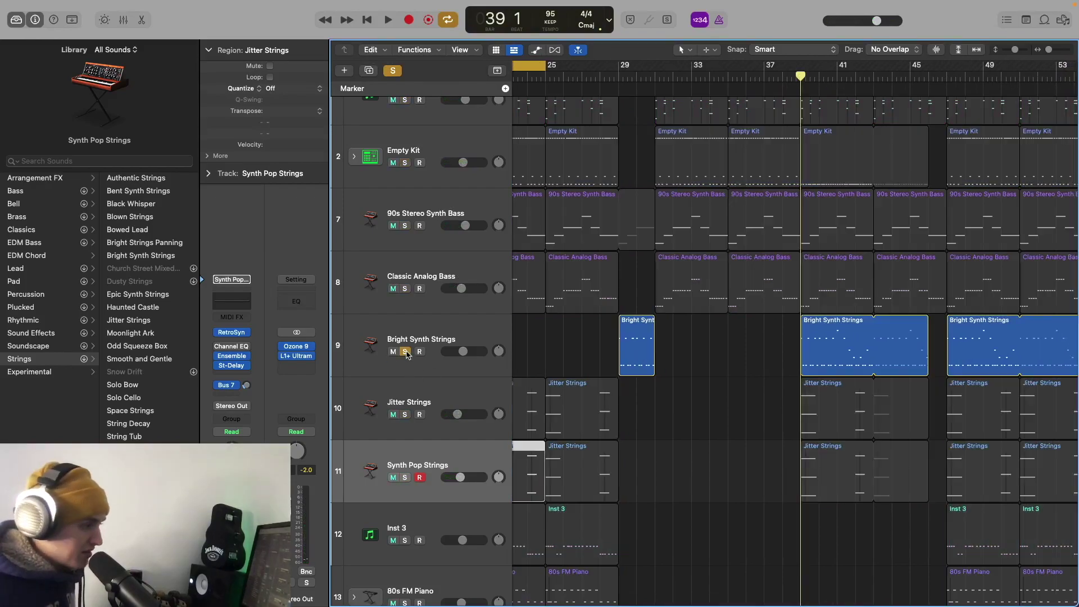
scroll(820, 296, "right", 5)
key("space")
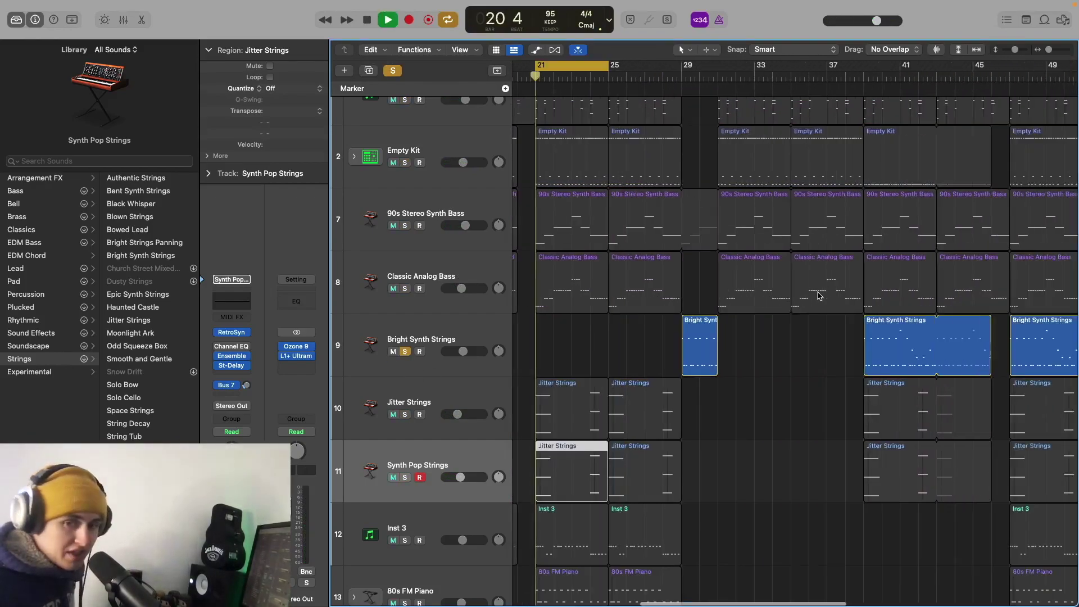
left_click(862, 77)
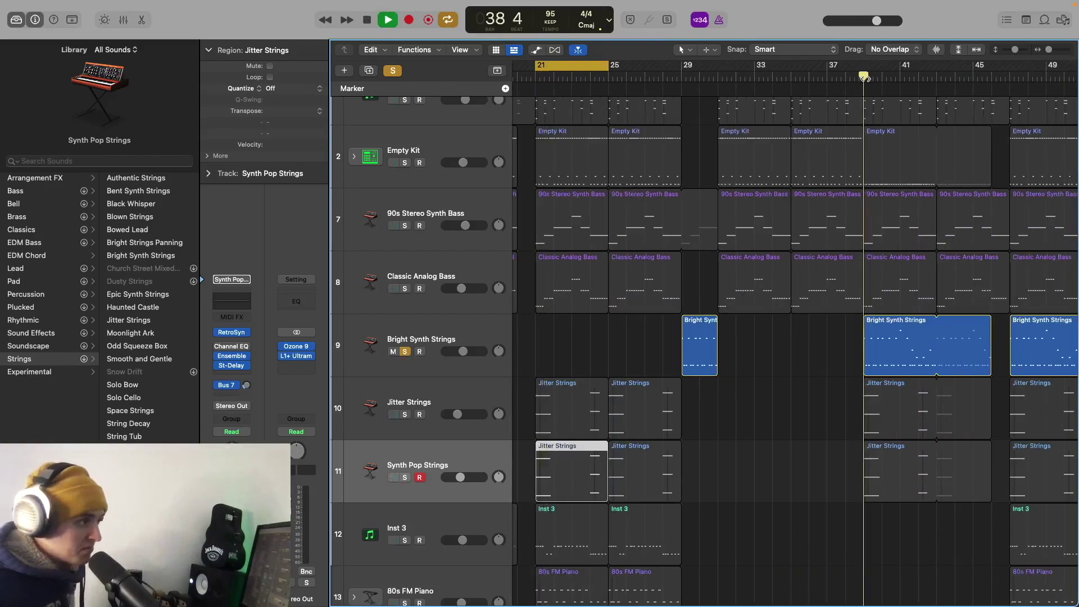
left_click(564, 66)
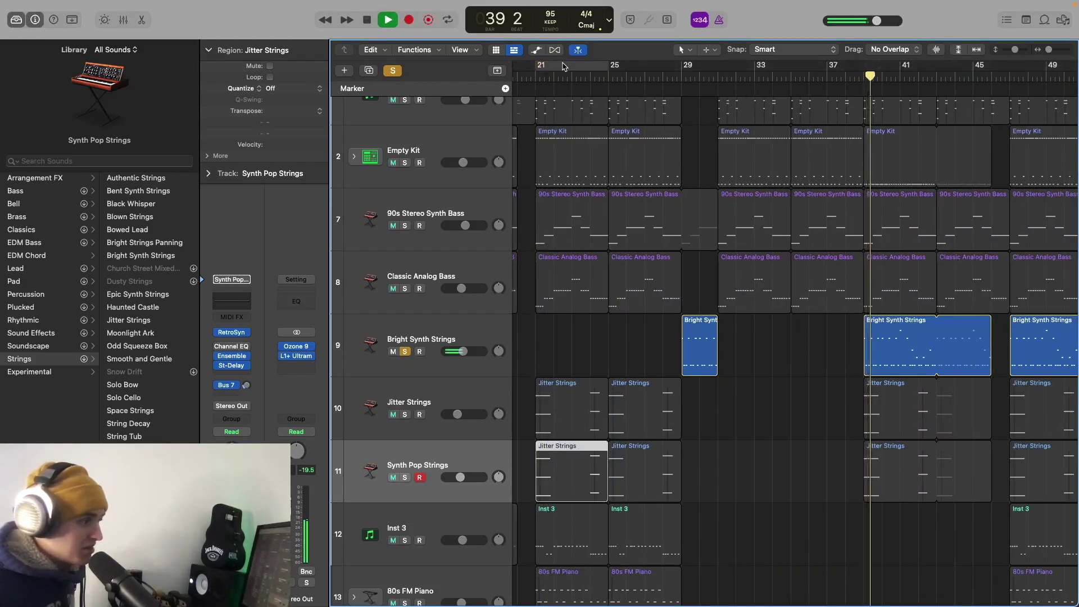
Play Bright Synth Strings from bar 39 and add Jitter Strings and Synth Pop Strings to the solo during playback
left_click(861, 76)
key("space")
scroll(861, 75, "right", 5)
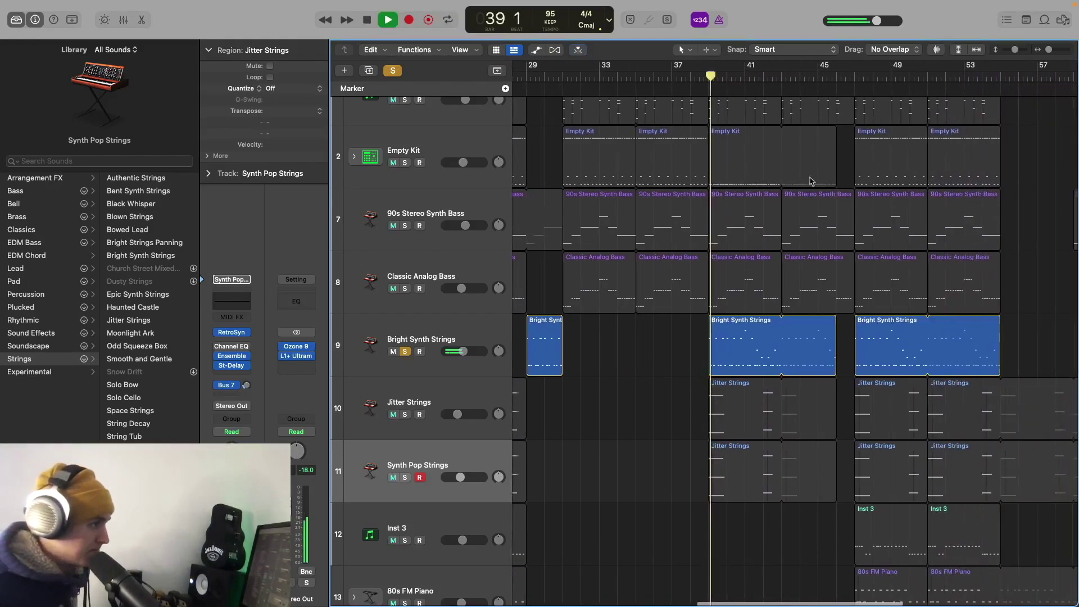
scroll(811, 190, "right", 4)
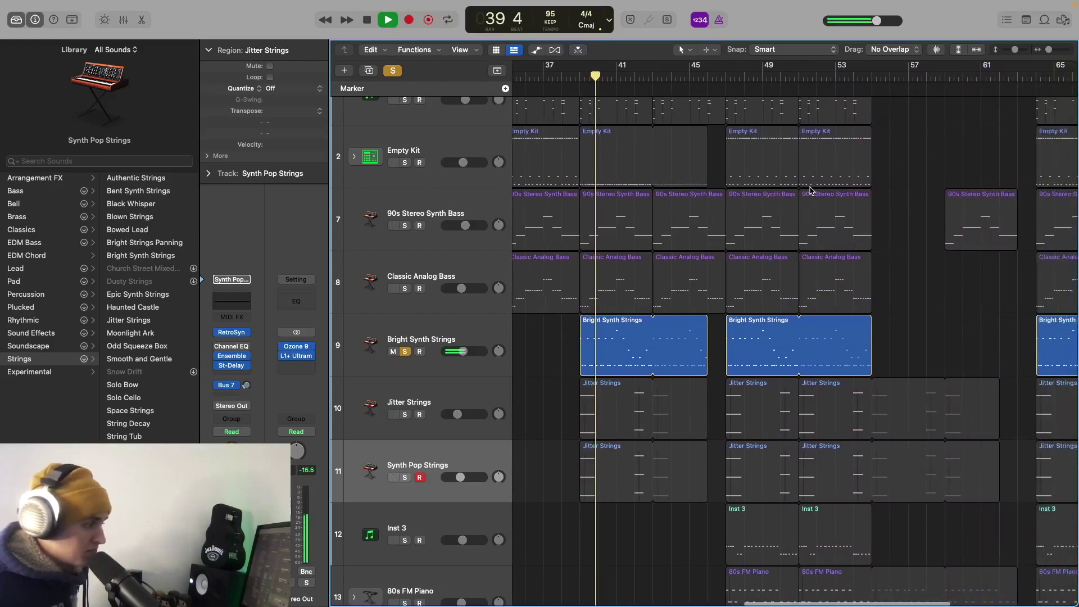
left_click_drag(405, 415, 405, 478)
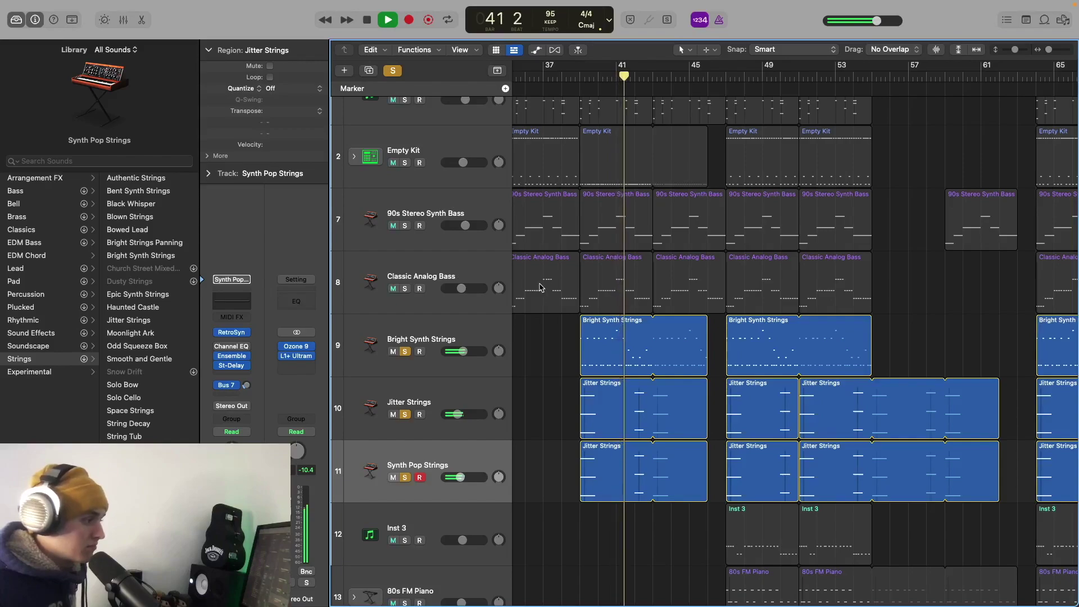
scroll(513, 304, "right", 1)
scroll(513, 304, "left", 1)
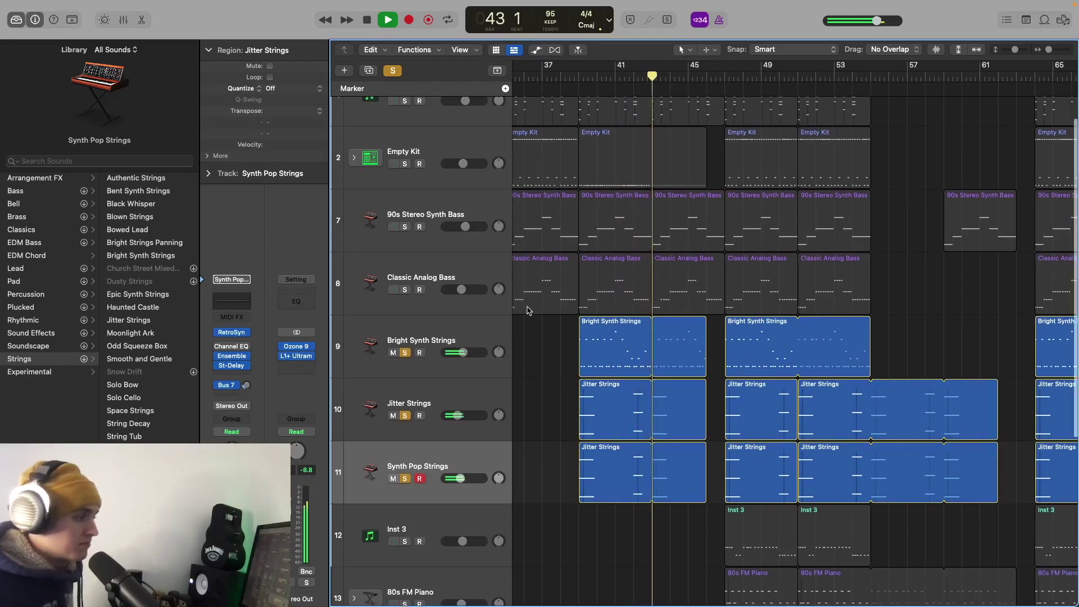
key("space")
Solo Inst 3 in place of the three string tracks and place the playhead at bar 47
scroll(527, 308, "down", 5)
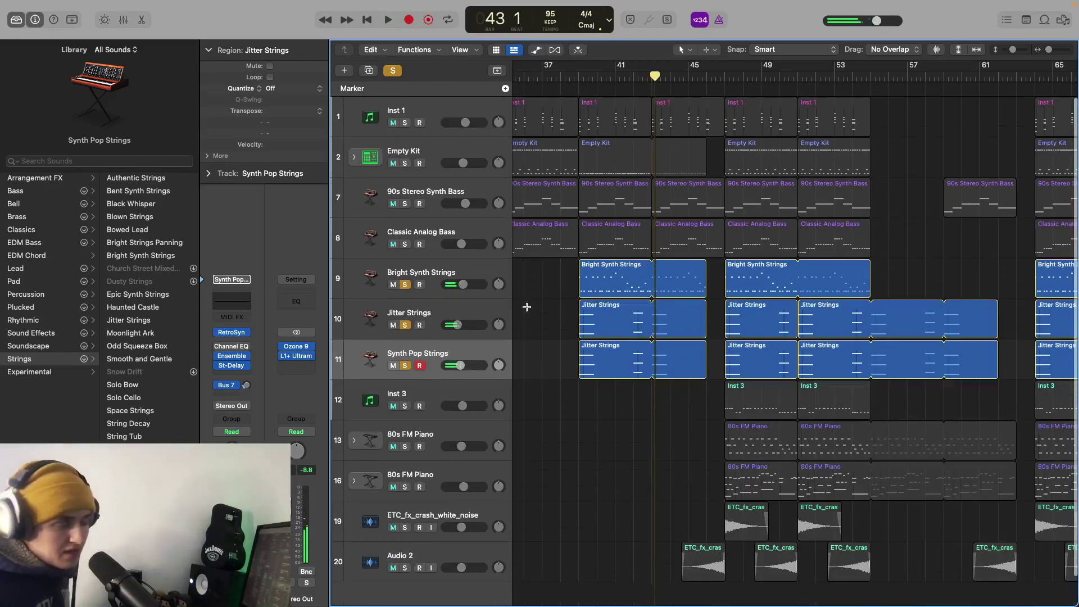
scroll(527, 307, "down", 3)
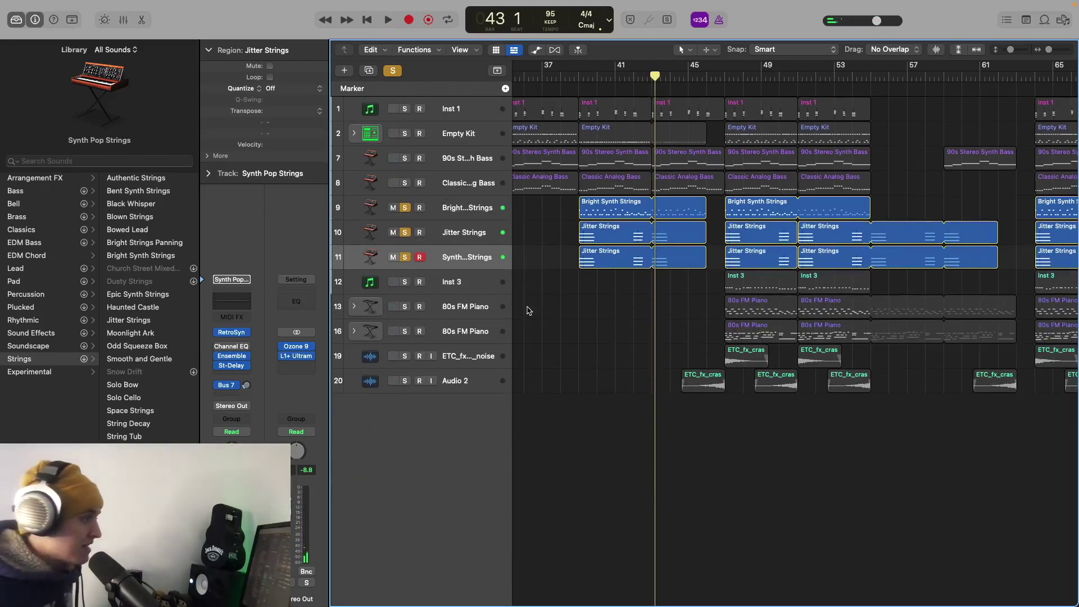
left_click_drag(409, 209, 413, 261)
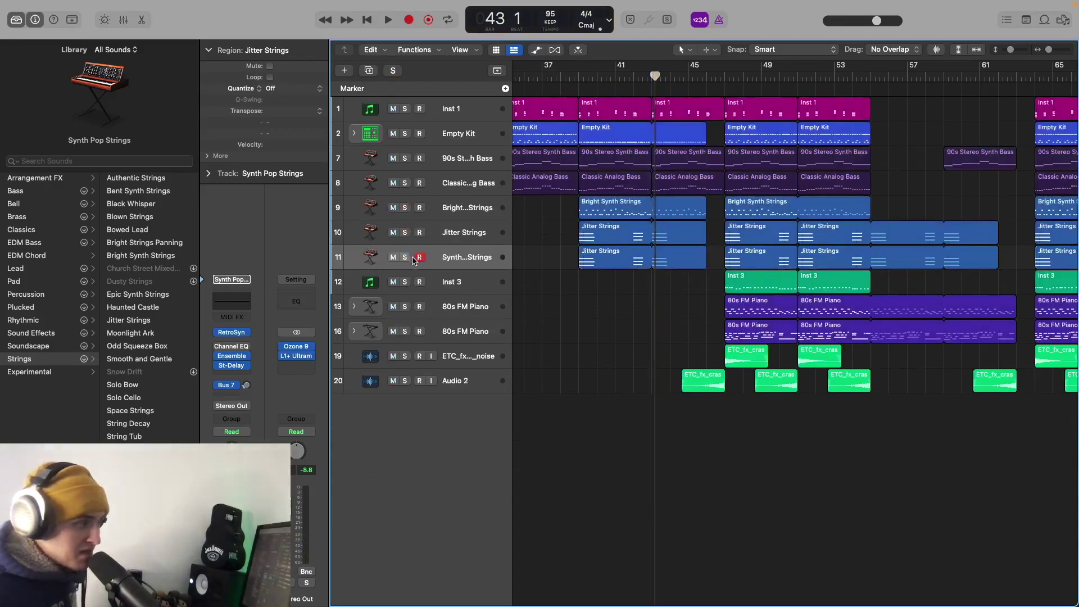
left_click(405, 283)
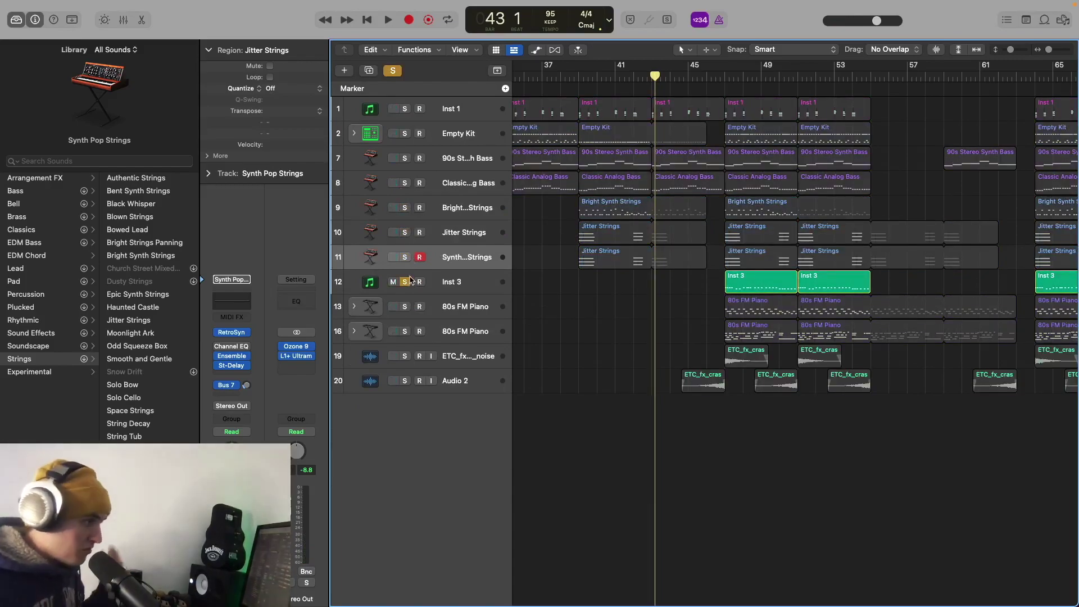
scroll(433, 259, "right", 5)
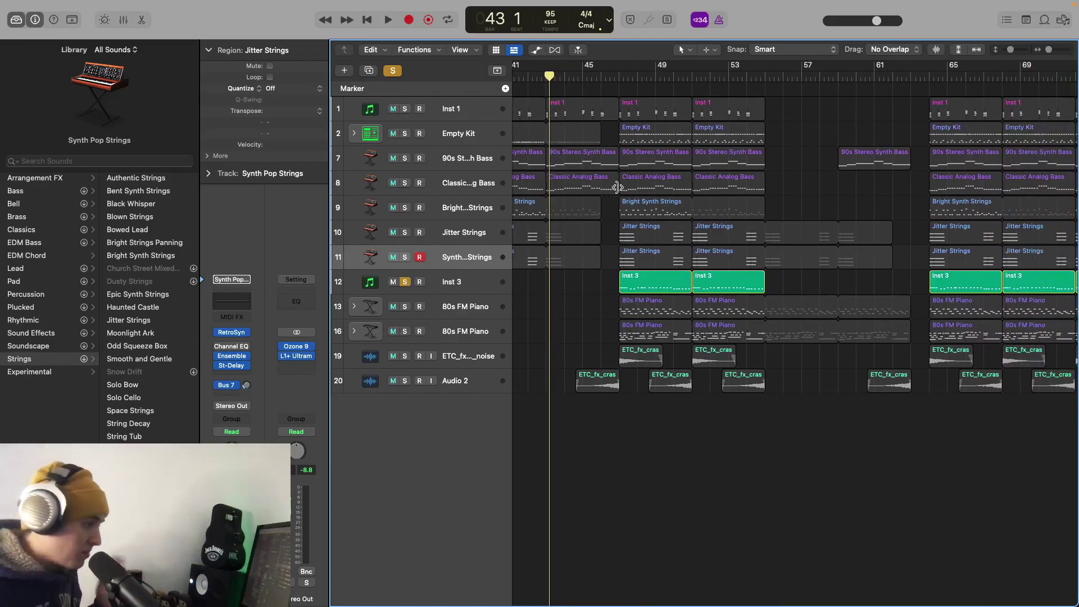
left_click(621, 75)
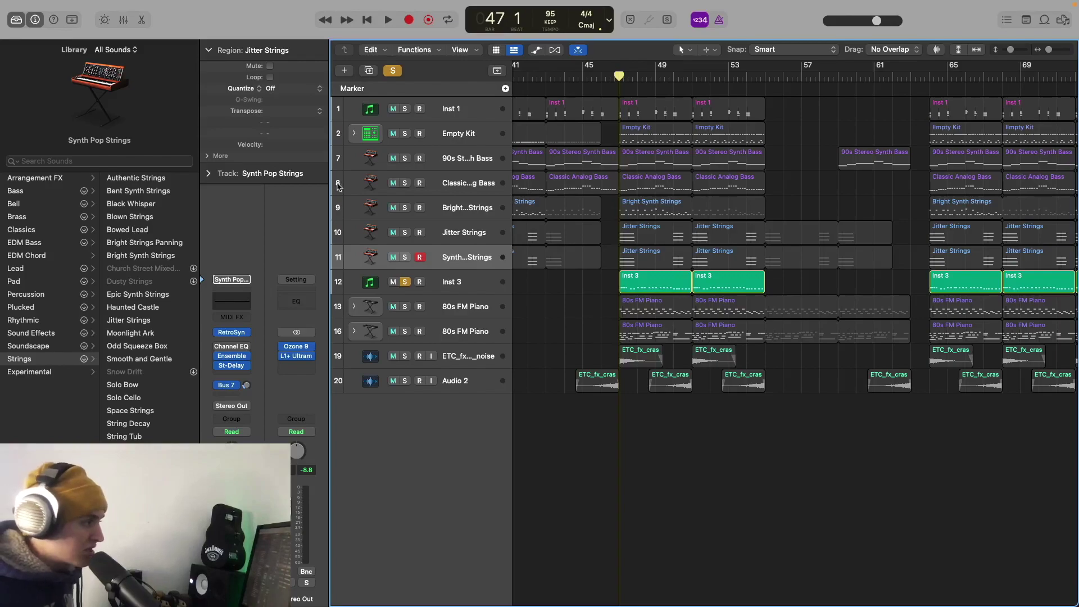
Inspect the Kontakt instrument on Inst 3, listen to the track from bar 47 and clear its solo
left_click(464, 290)
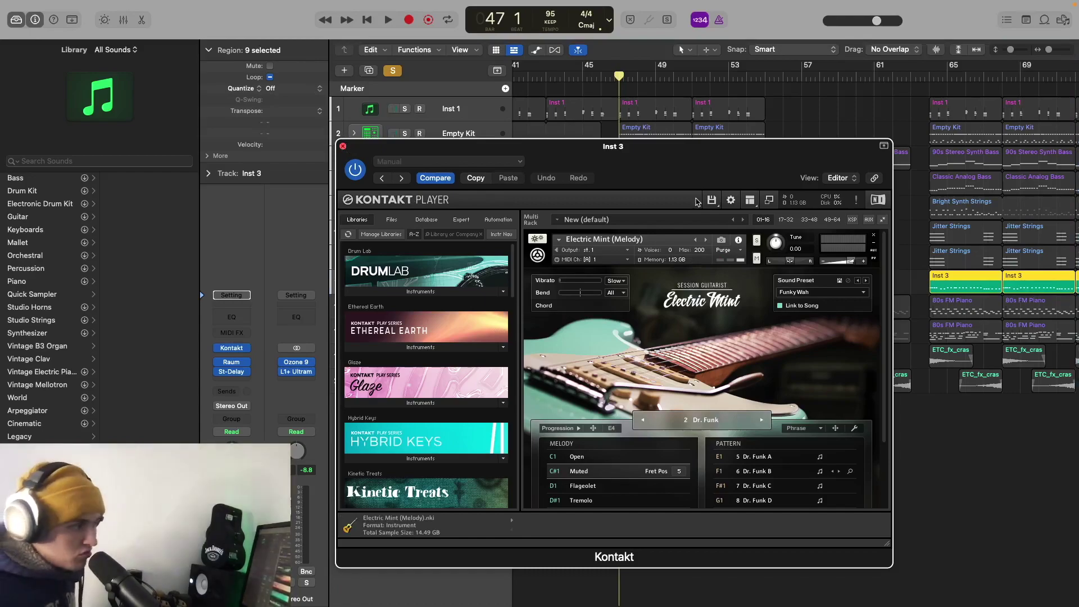
left_click(344, 147)
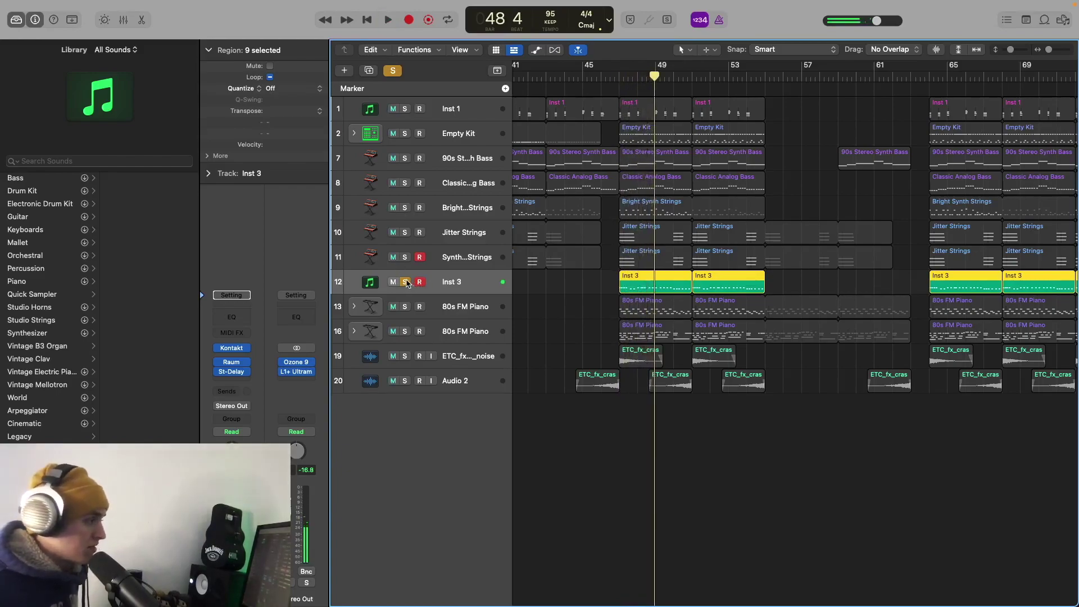
left_click(405, 282)
key("space")
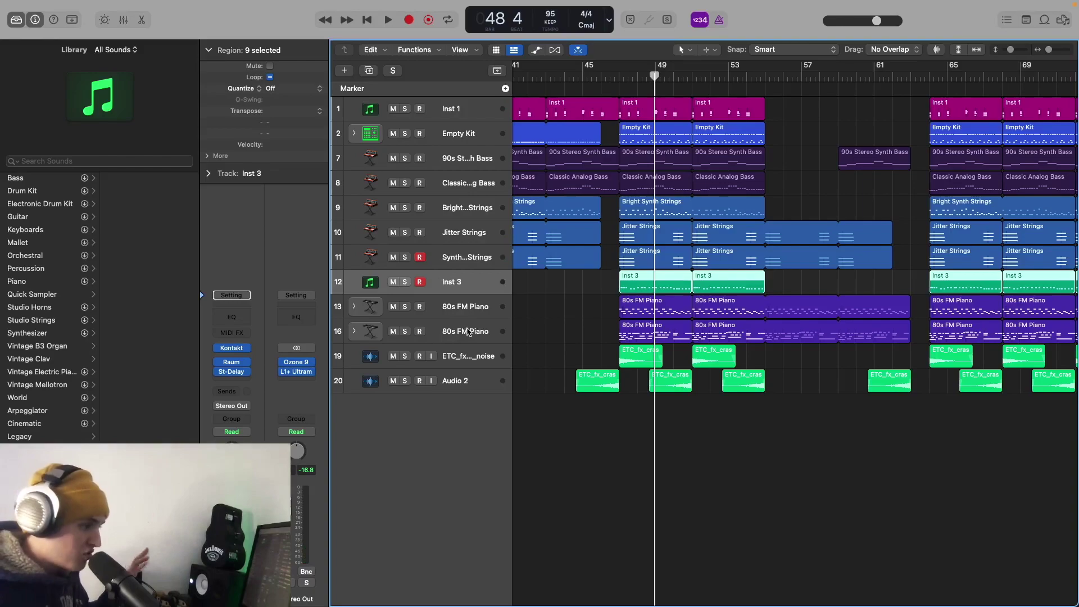
Solo both 80s FM Piano tracks together with Inst 1 and play them from bar 47
left_click(405, 306)
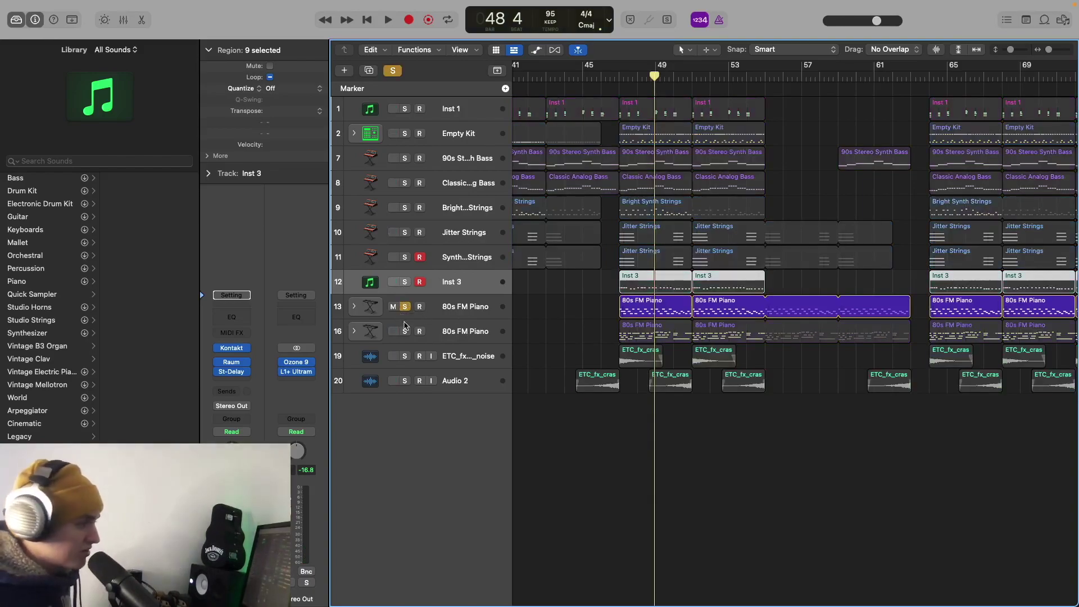
left_click(405, 332)
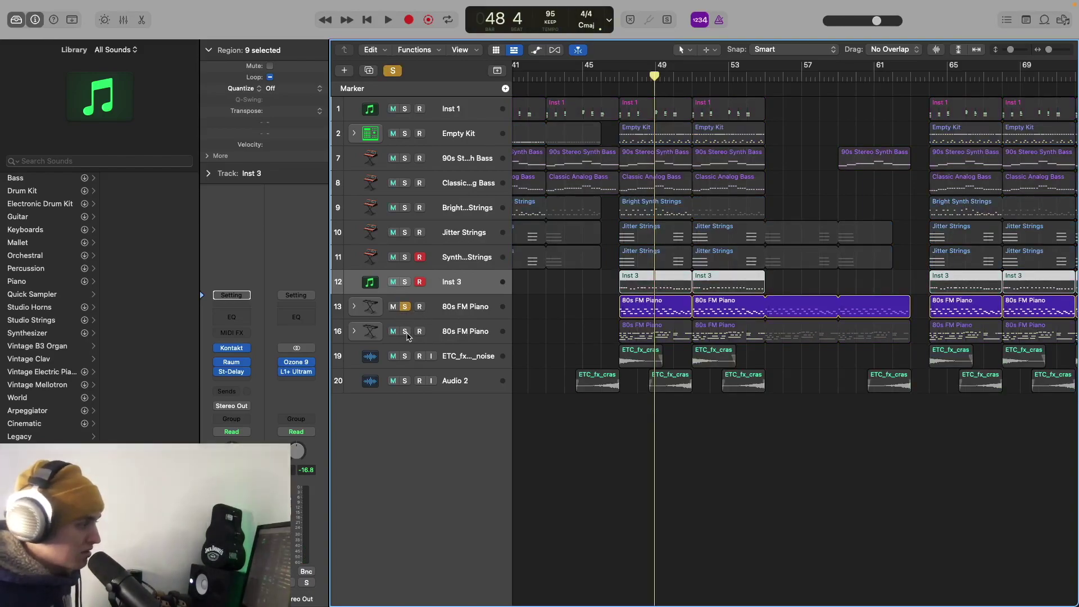
left_click(456, 313)
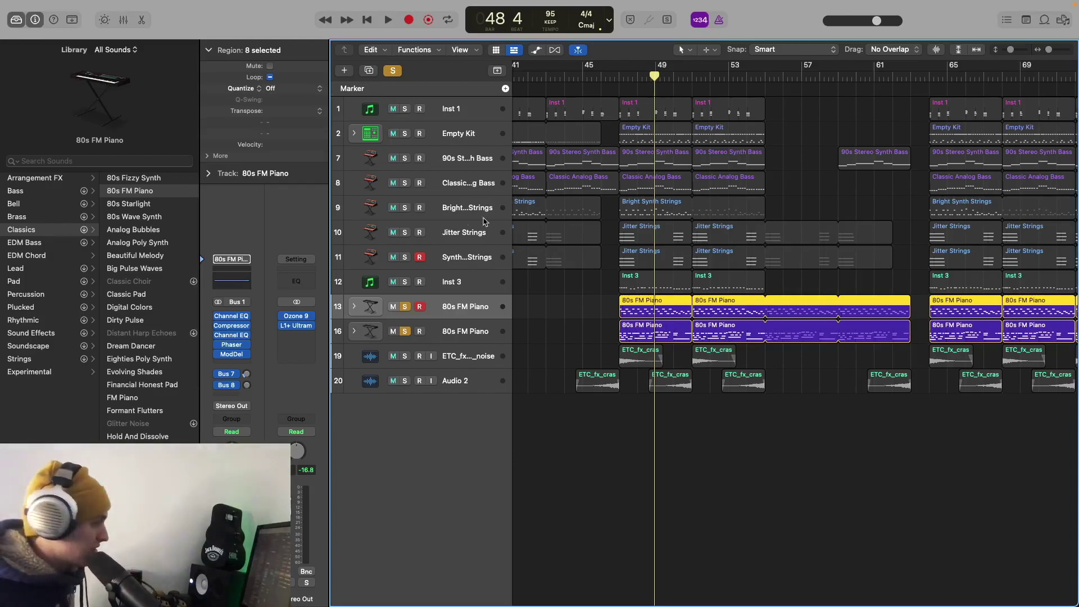
left_click(405, 109)
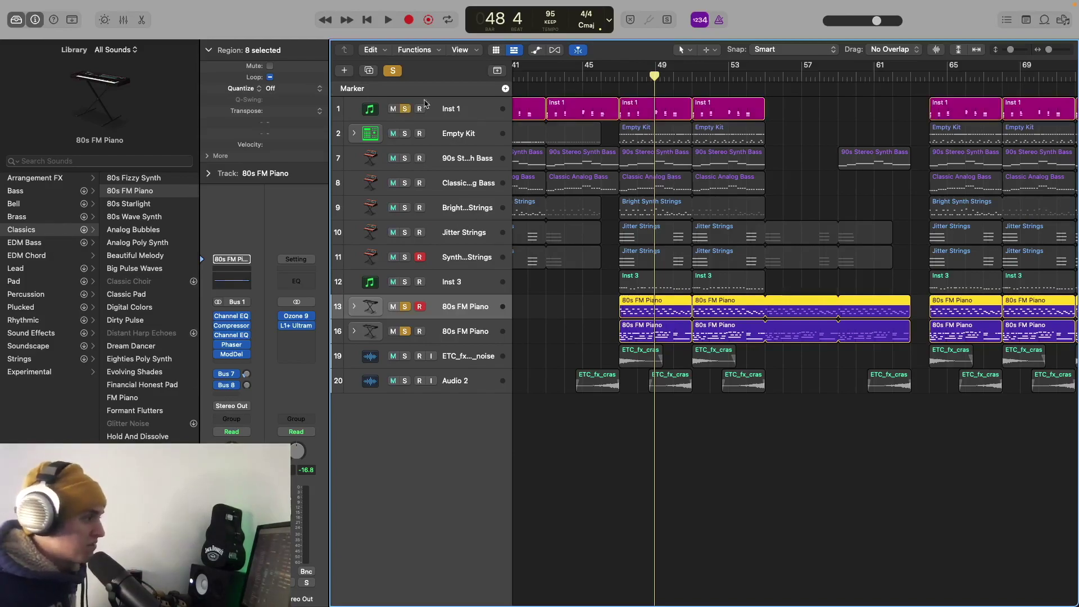
left_click(620, 76)
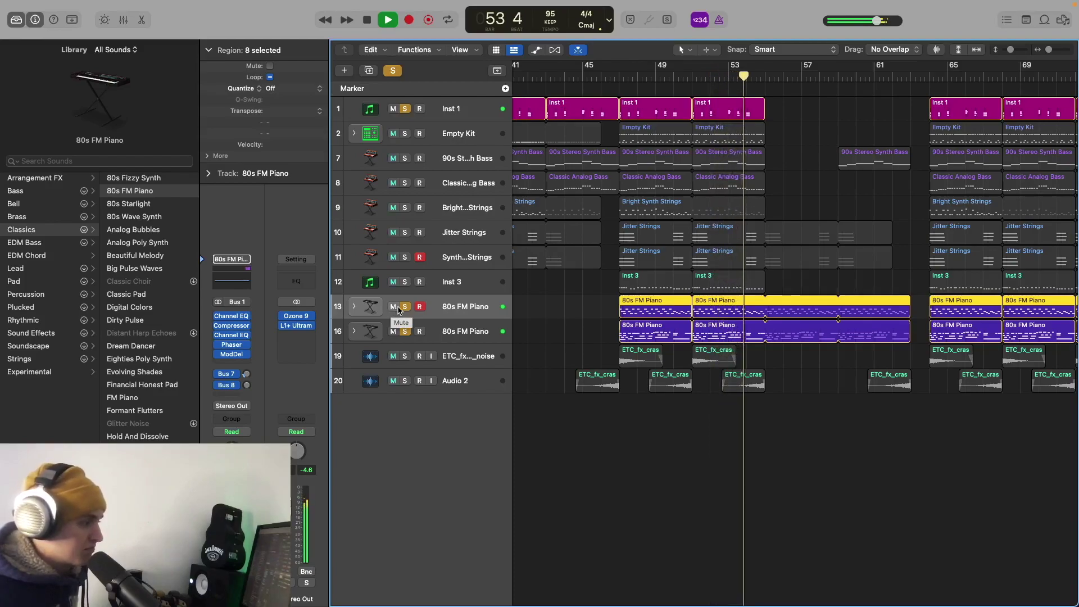
left_click(583, 313)
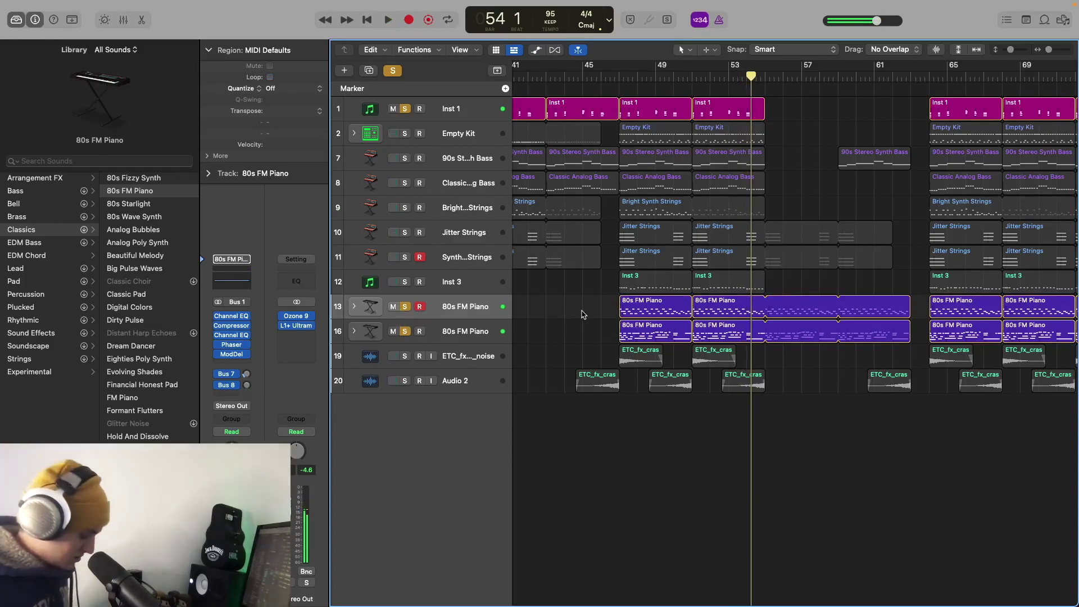
Fit the whole arrangement in view and clear the solos on both 80s FM Piano tracks and Inst 1
key("z")
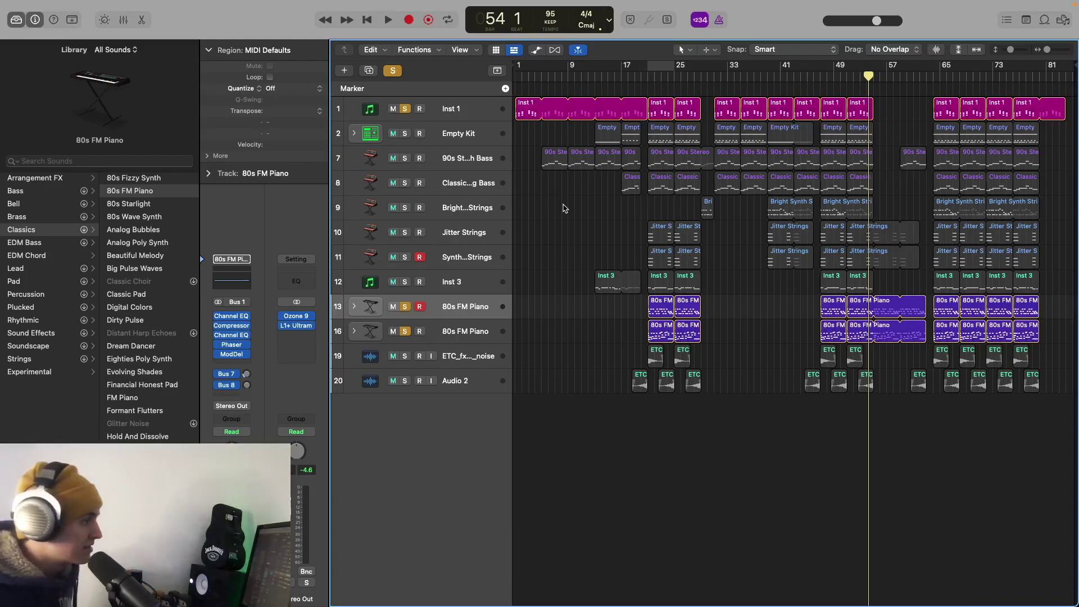
left_click(403, 306)
left_click(405, 330)
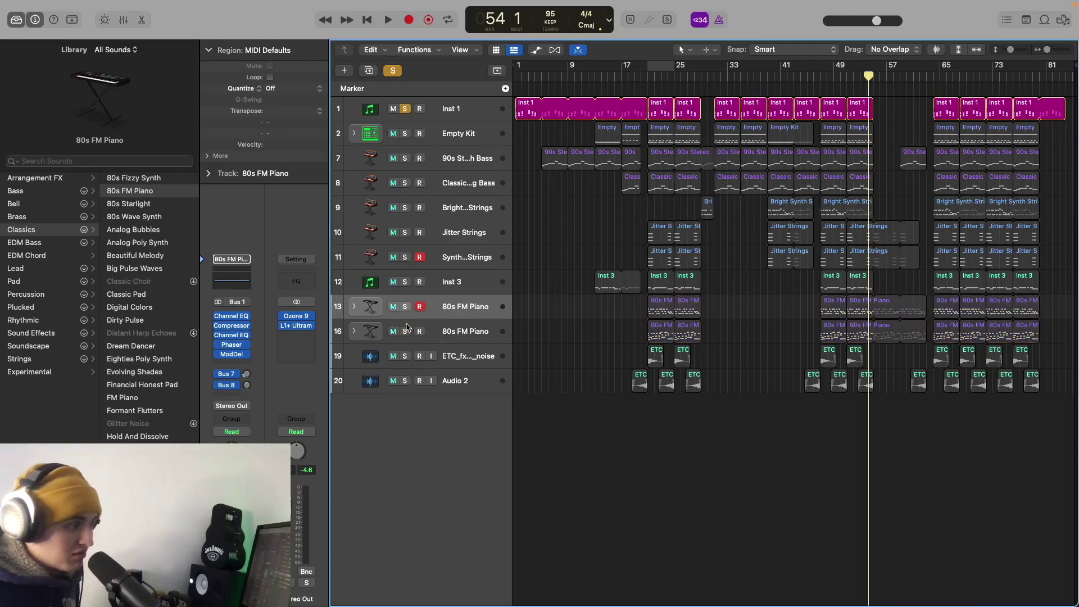
left_click(393, 69)
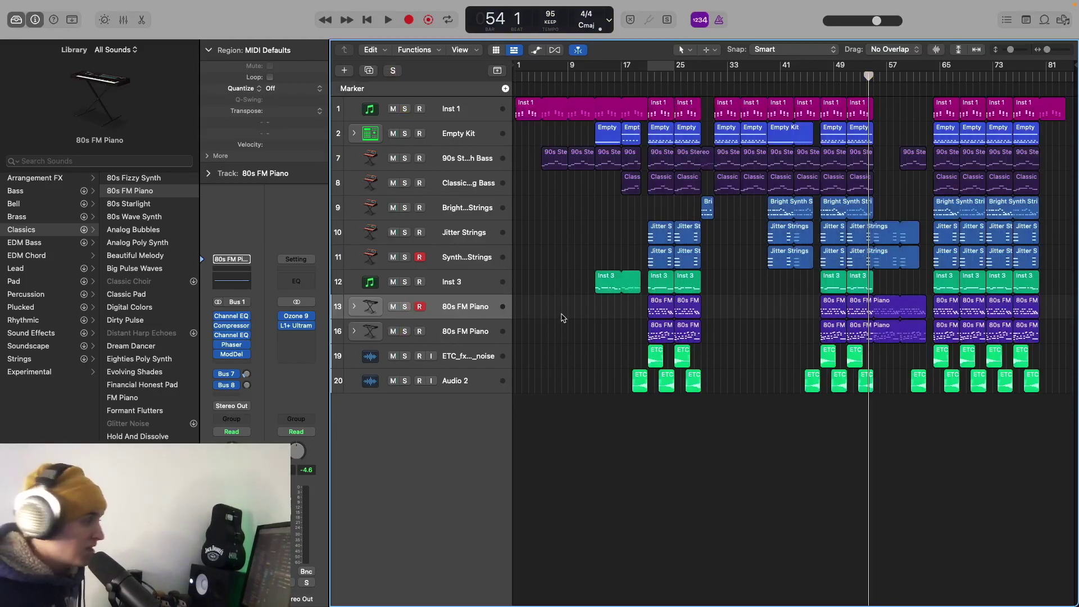
Solo the ETC_fx_crash_white_noise and Audio 2 effect tracks, play them from bar 20, and clear their solos
key("space")
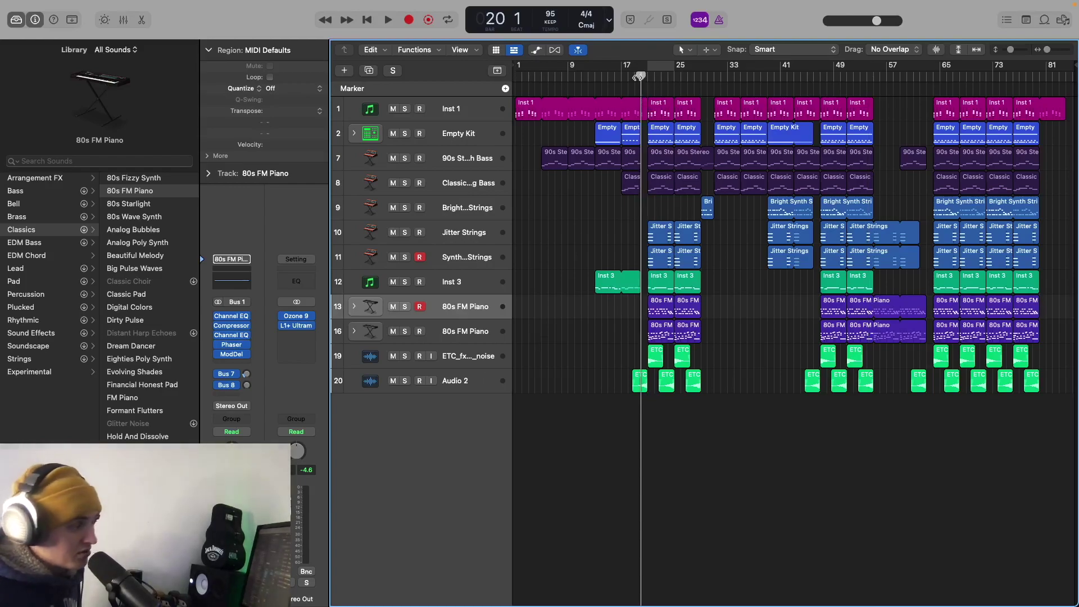
left_click_drag(405, 356, 405, 380)
key("space")
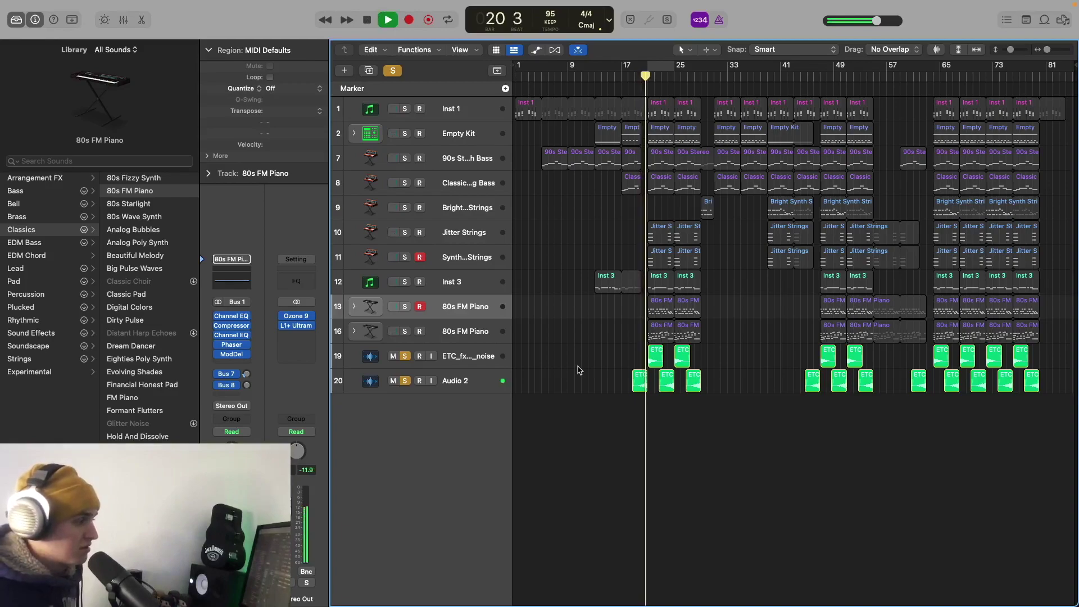
key("space")
left_click_drag(410, 359, 413, 384)
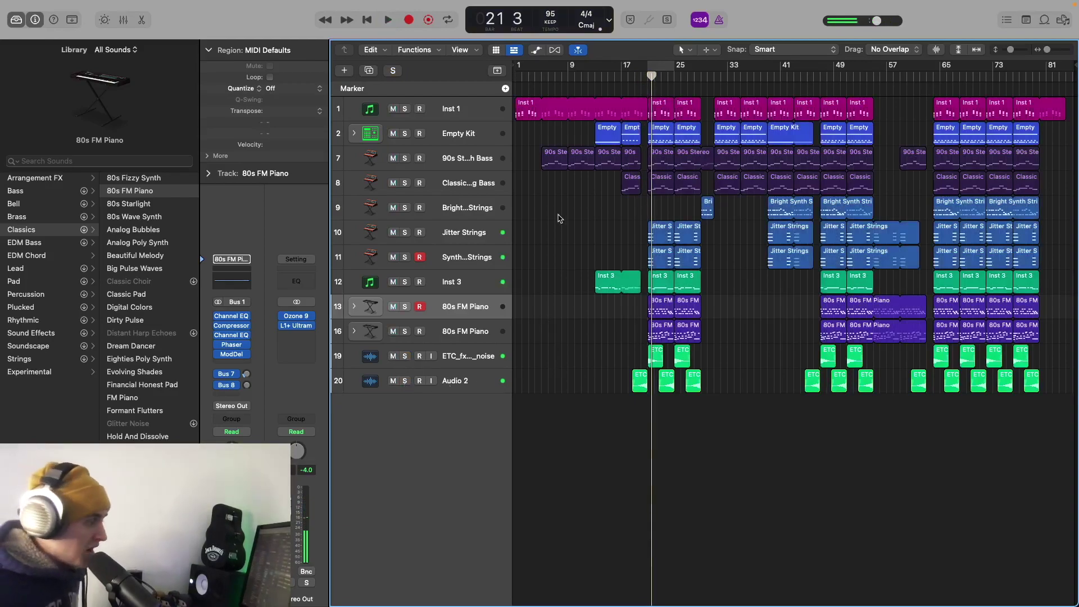
Place the playhead at bar 19 and move it on to bar 55, where the Inst 1 chords drop out
left_click(634, 76)
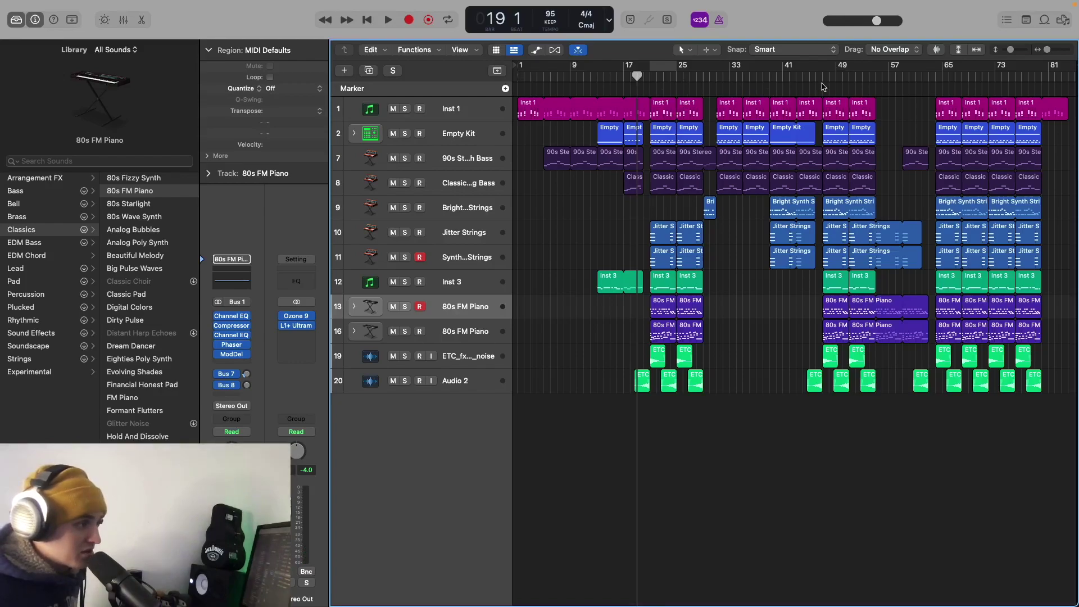
left_click(877, 79)
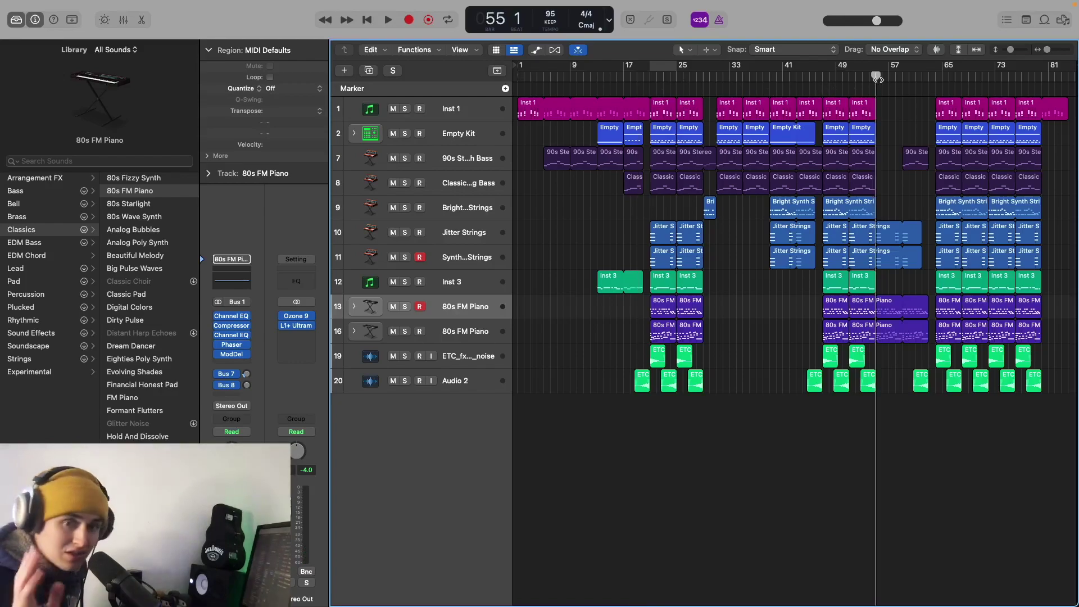